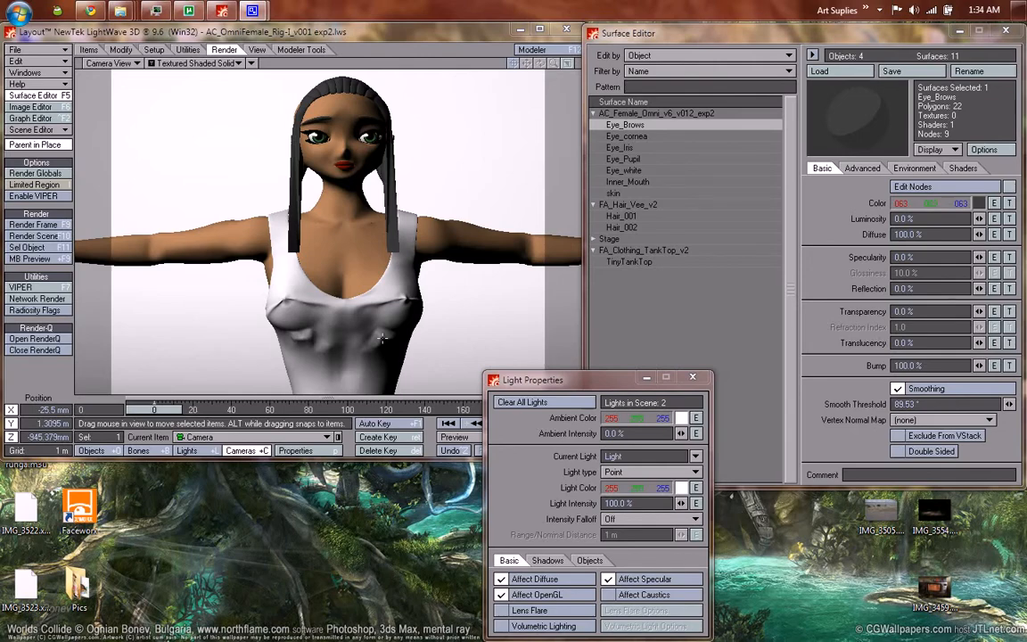
Show the shaders of the skin surface and render the current frame to view the cel-shaded result.
left_click(963, 168)
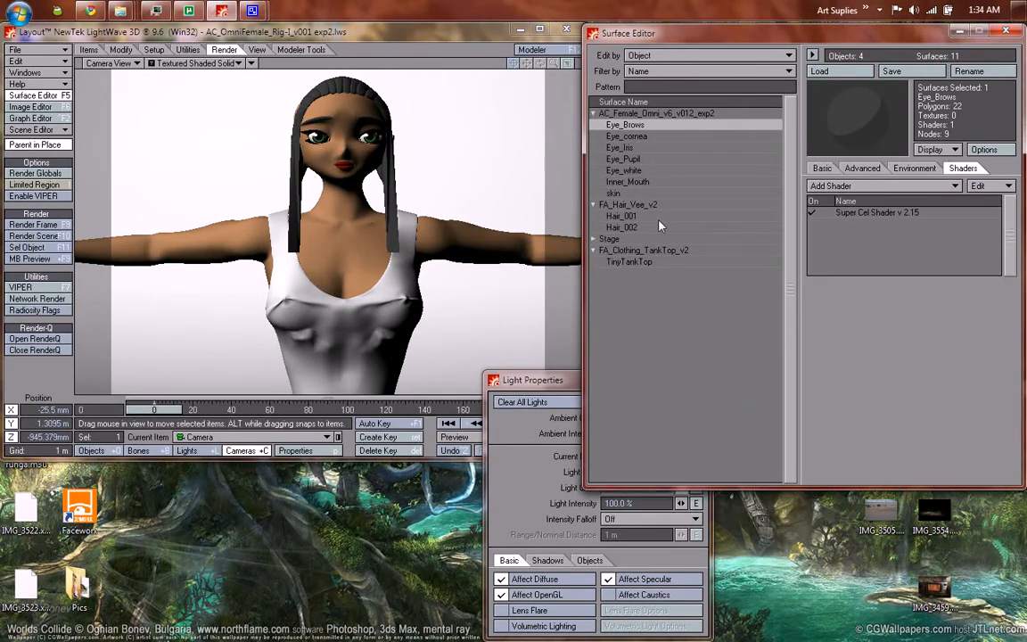
left_click(629, 194)
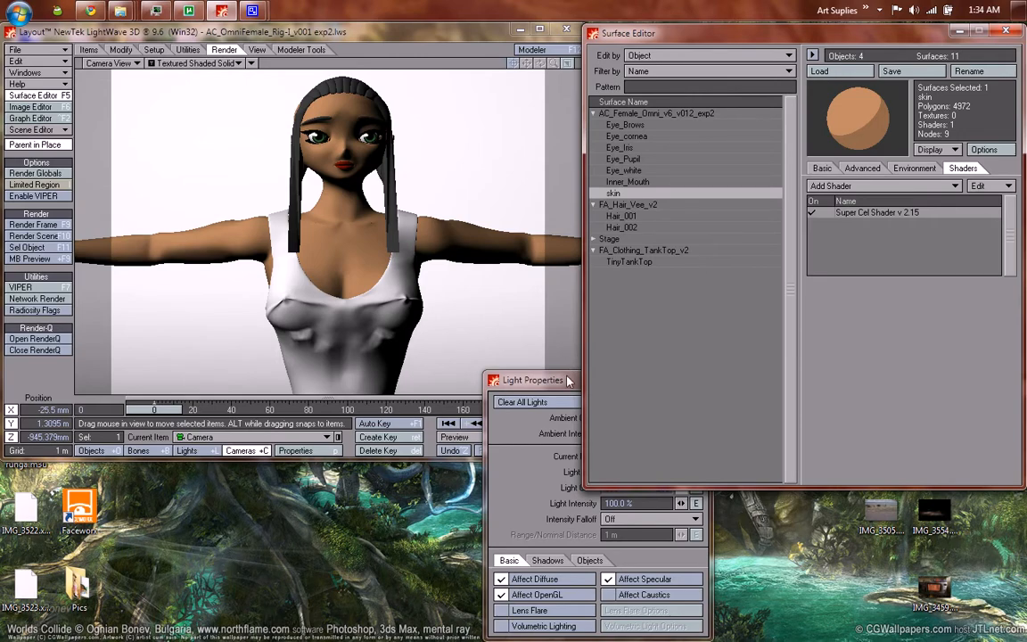
key("F9")
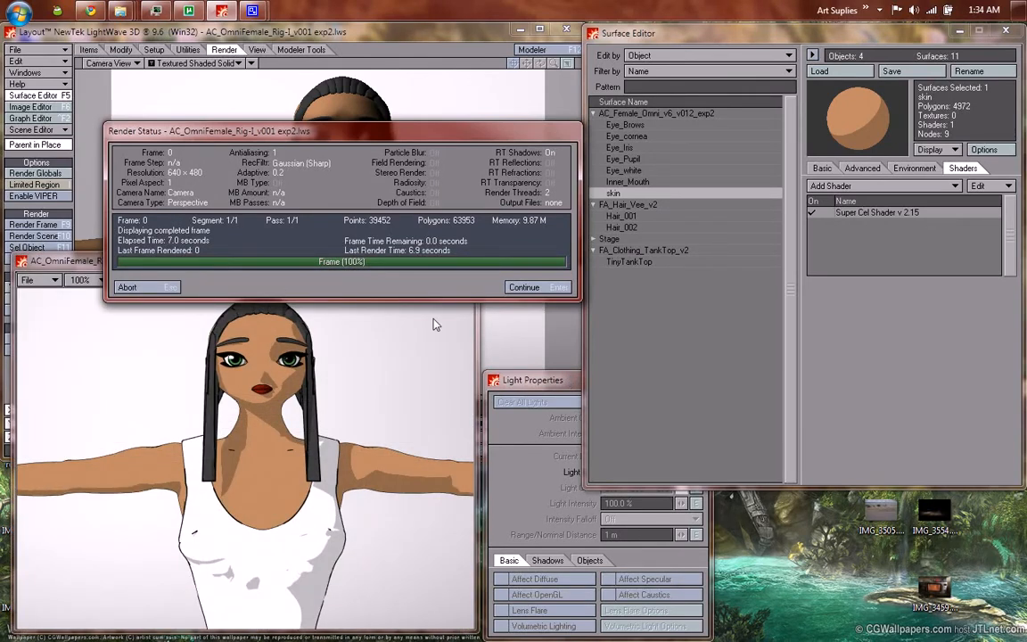
left_click(526, 288)
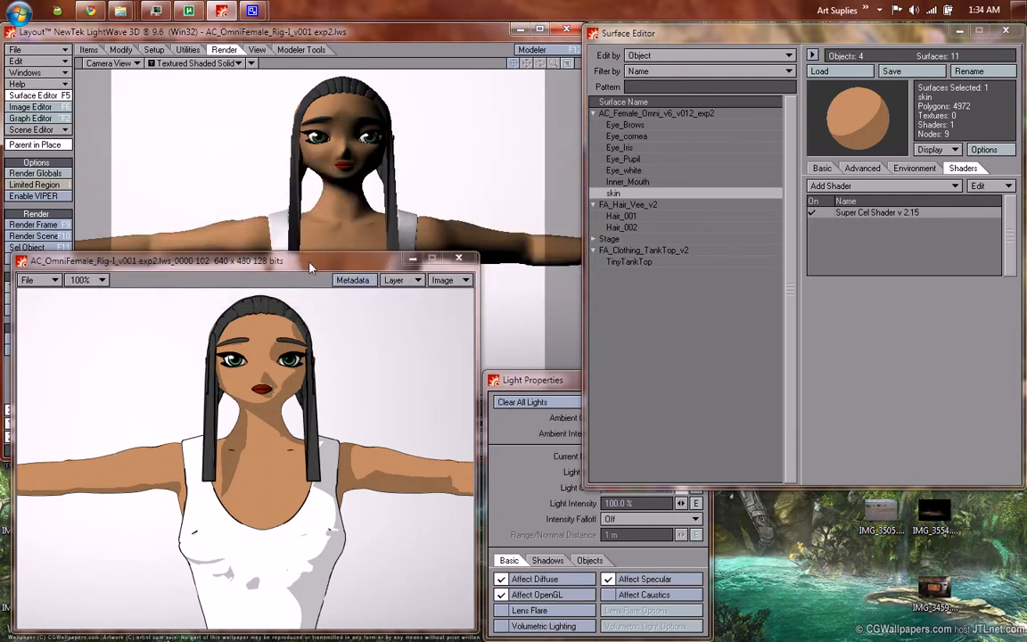
left_click_drag(312, 260, 324, 239)
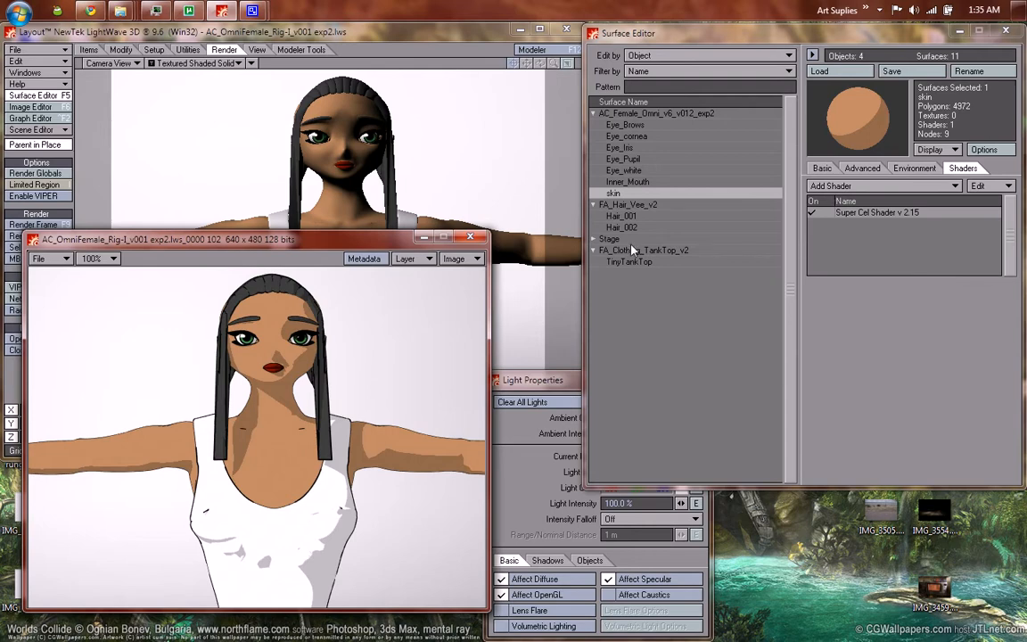
Set the light's intensity to 50% and render the current frame.
left_click(542, 427)
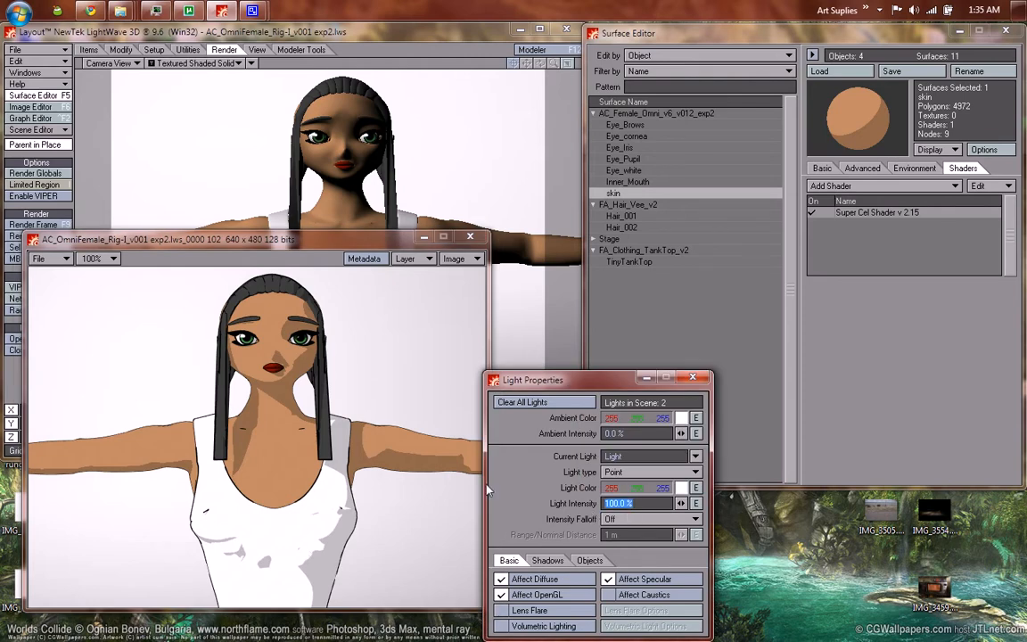
type("50")
key("Return")
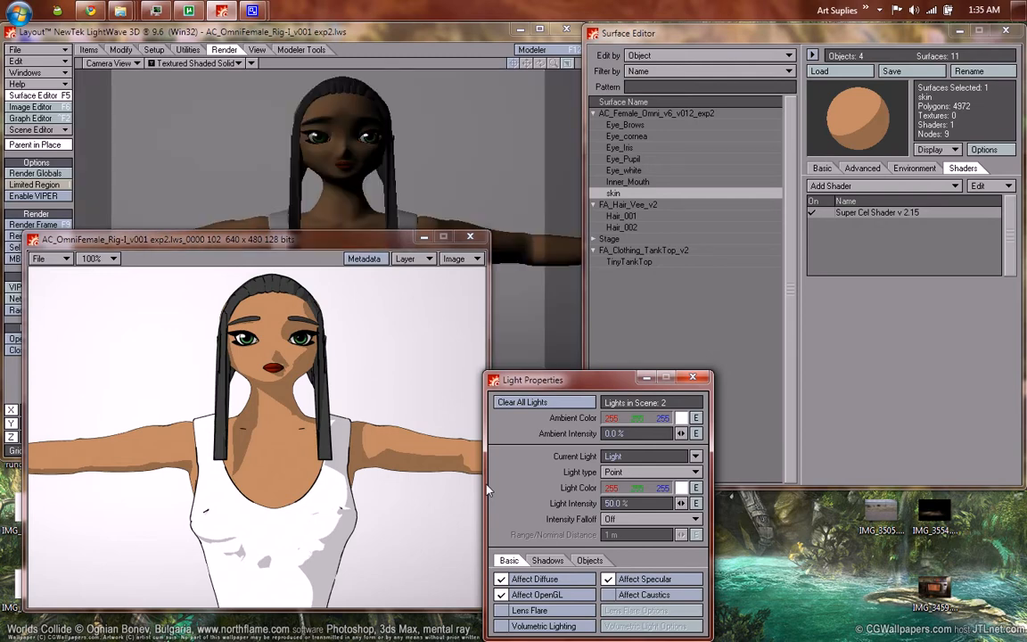
key("F9")
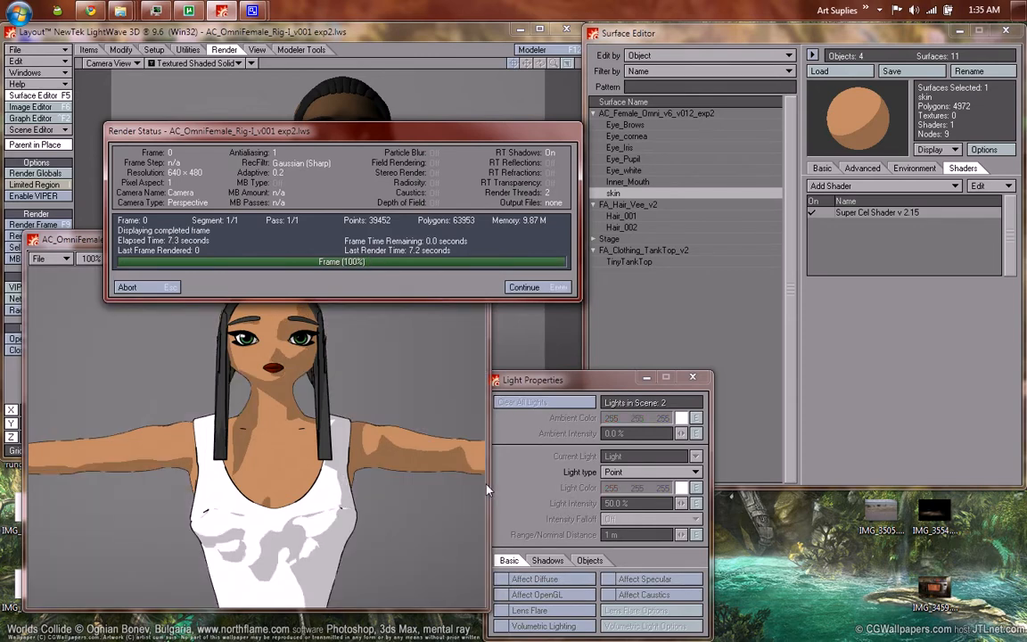
key("Escape")
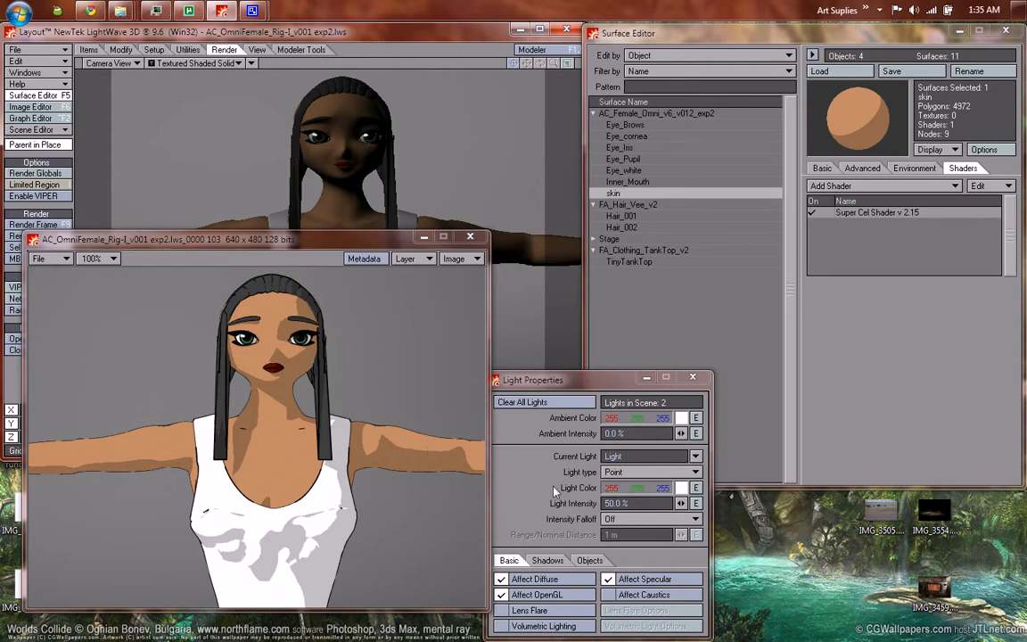
Set the light's intensity back to 100%.
left_click(572, 505)
type("100")
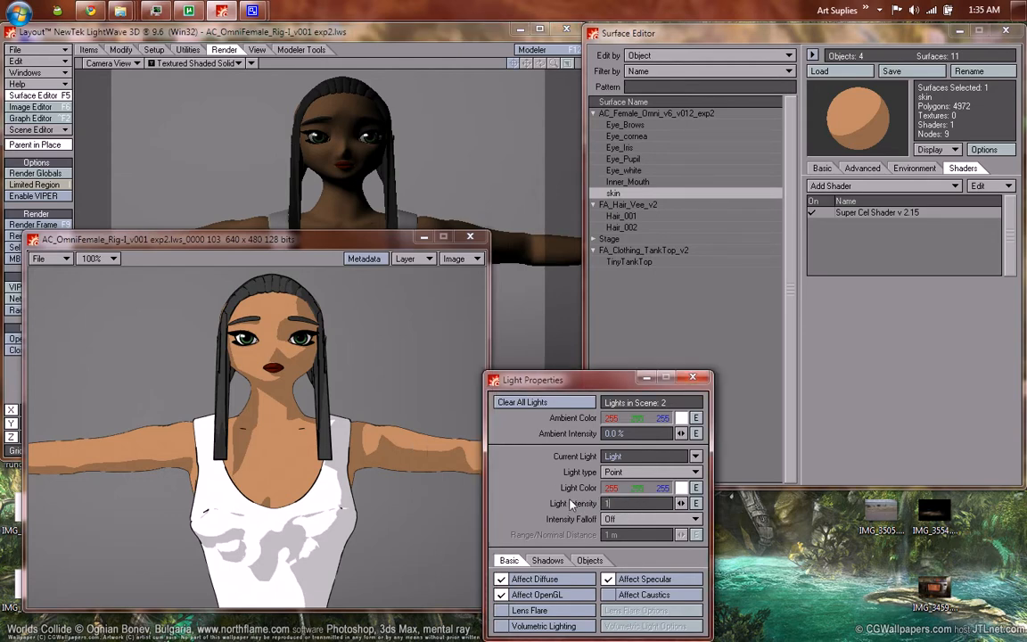
key("Return")
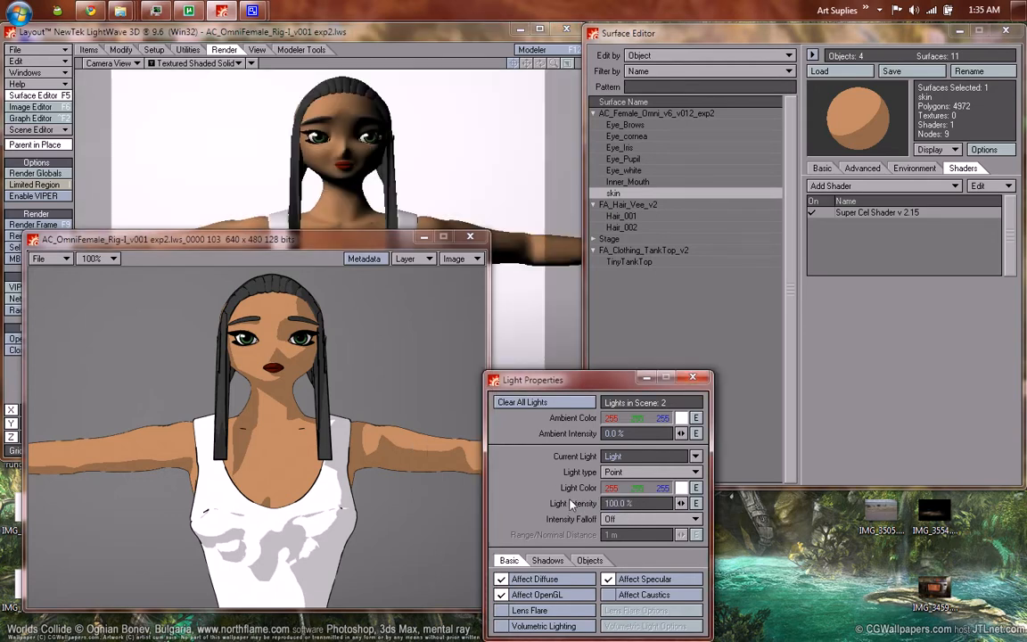
Set the light's color to light blue, RGB 109, 177, 255.
left_click(681, 488)
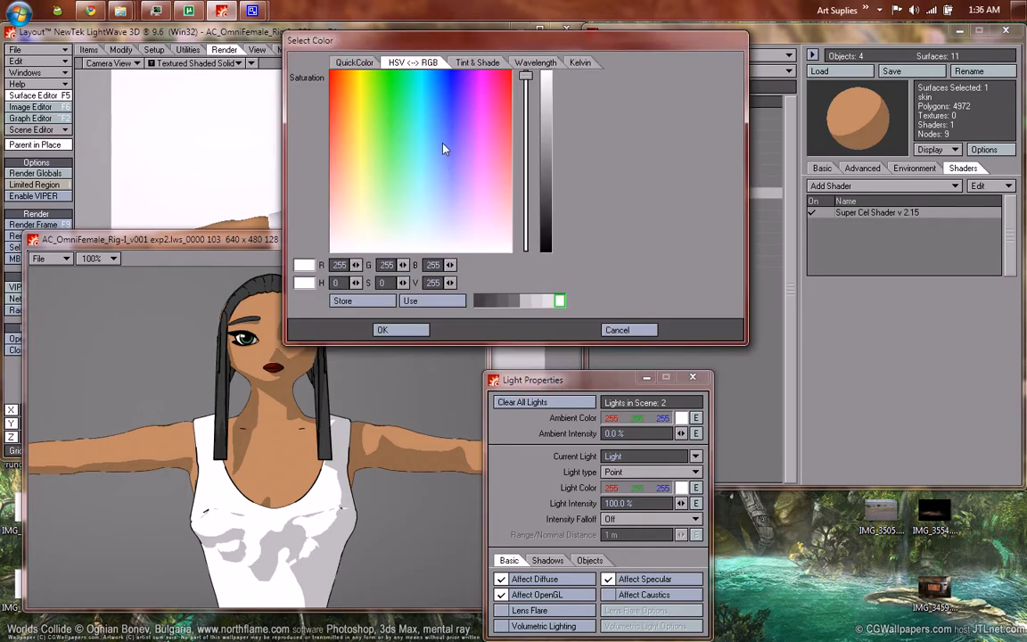
left_click(436, 172)
left_click(391, 330)
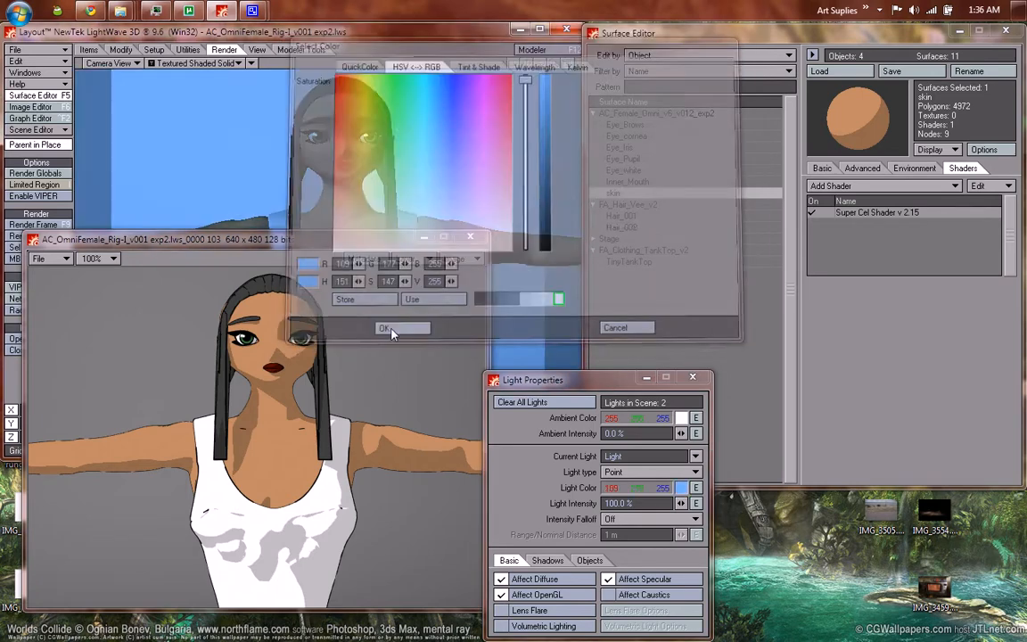
Review the skin surface's Super Cel Shader settings and render the current frame under the blue light.
double_click(873, 214)
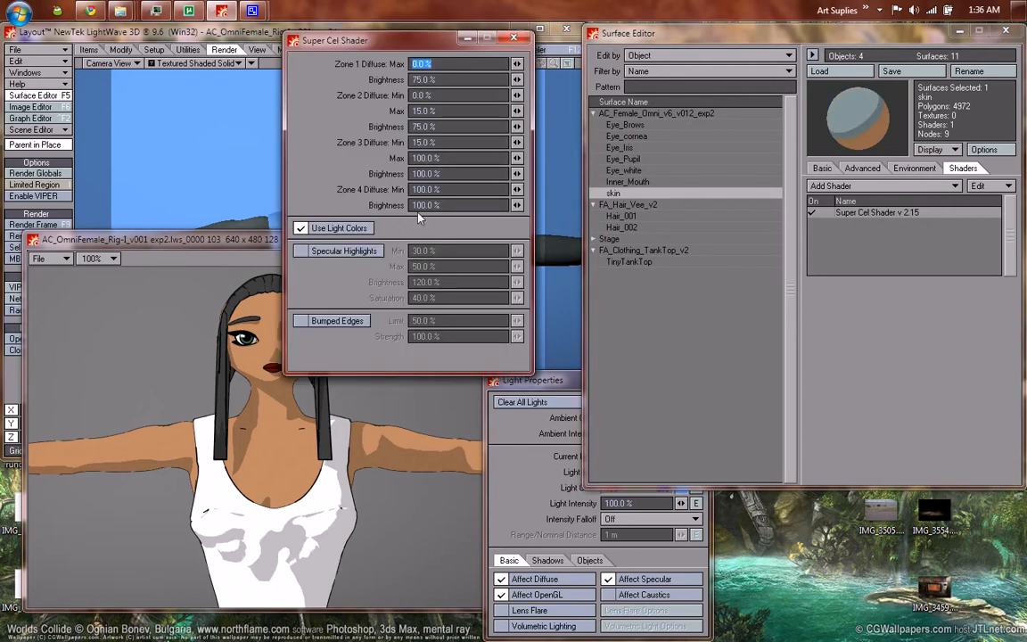
left_click(514, 39)
left_click(346, 249)
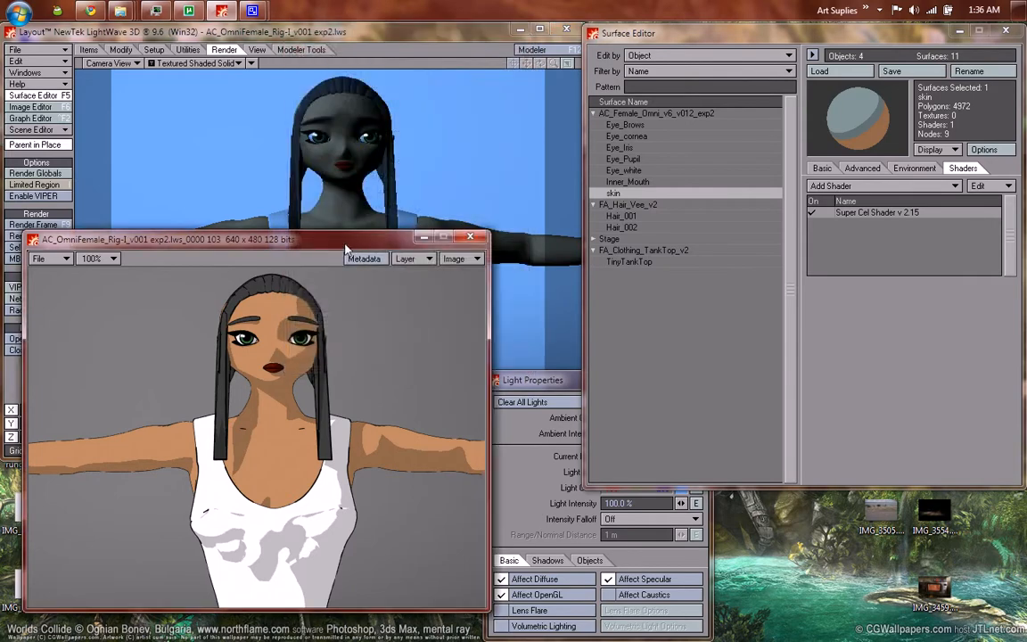
key("F9")
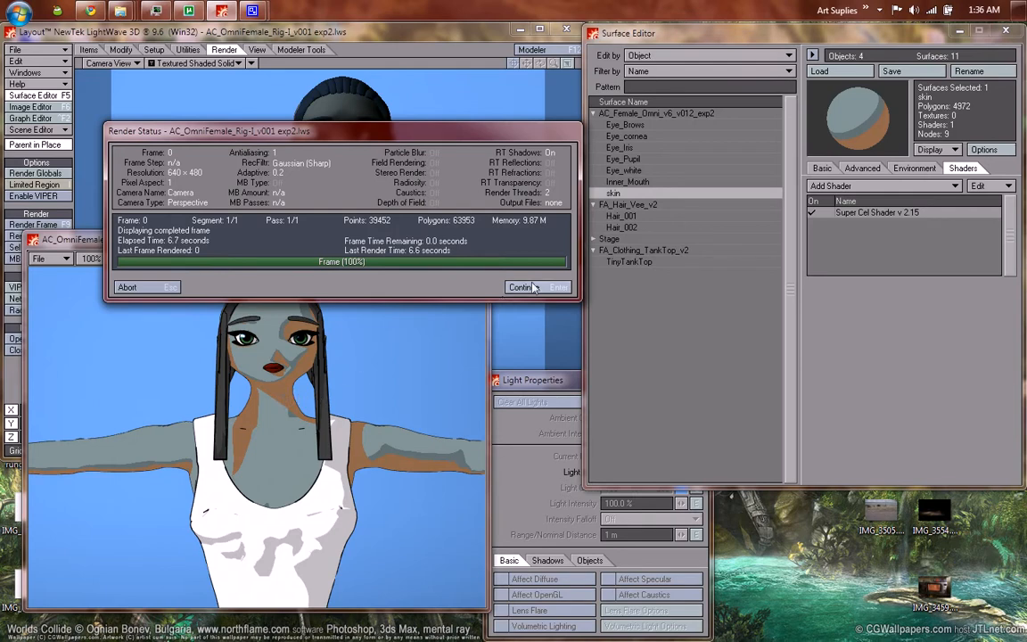
key("Return")
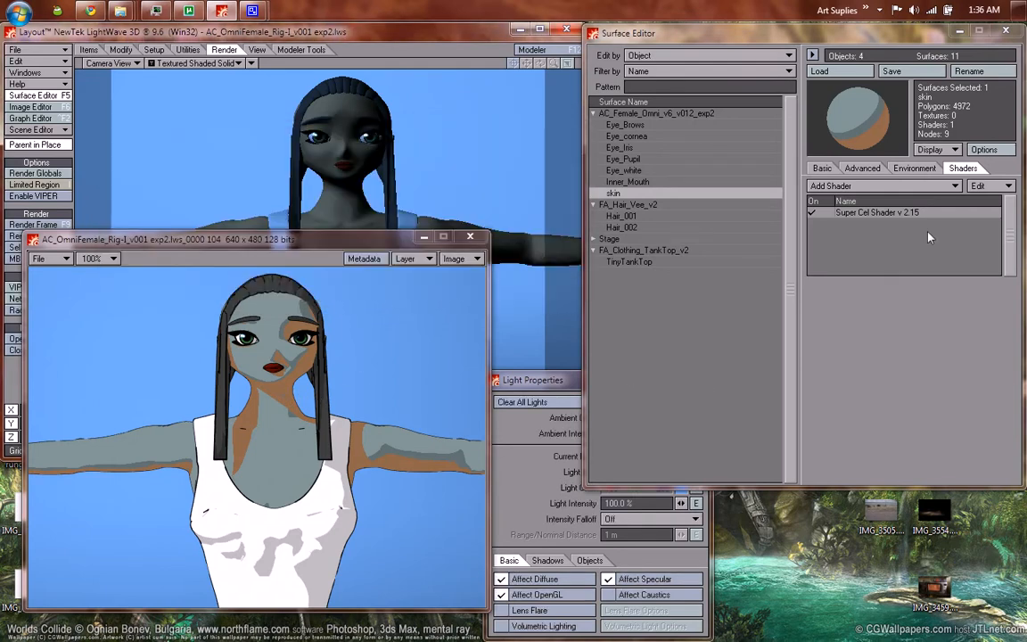
double_click(900, 214)
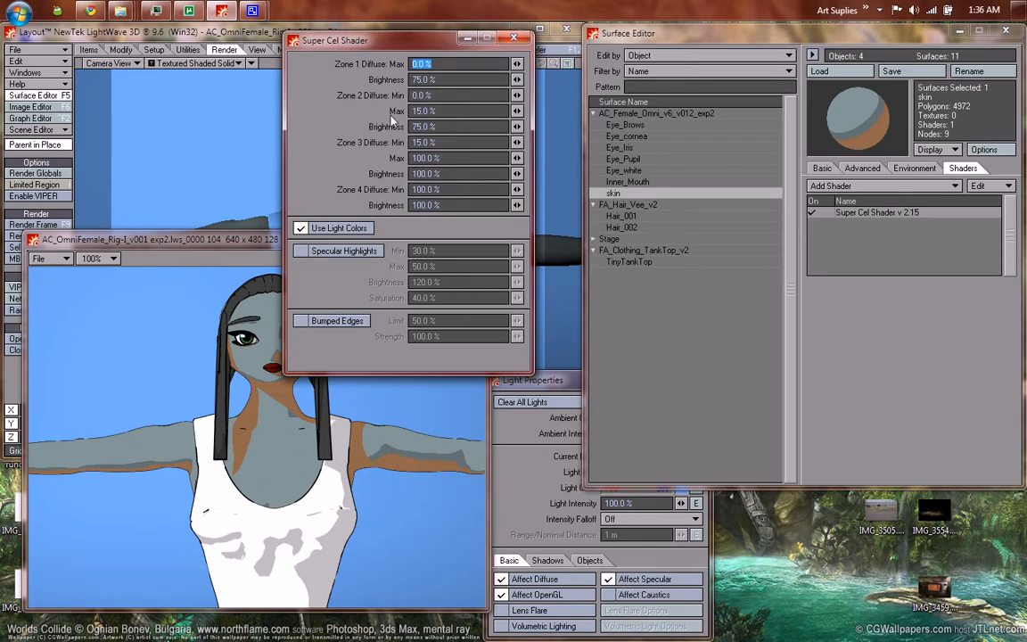
left_click(514, 38)
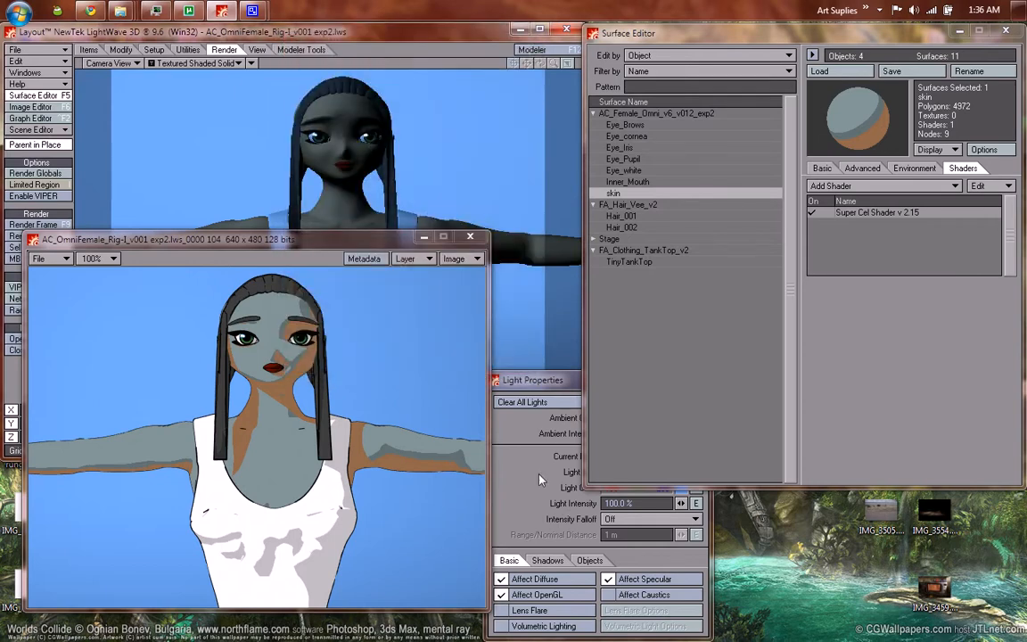
Reset the light's color to white, RGB 255, 255, 255.
left_click(678, 505)
left_click(680, 488)
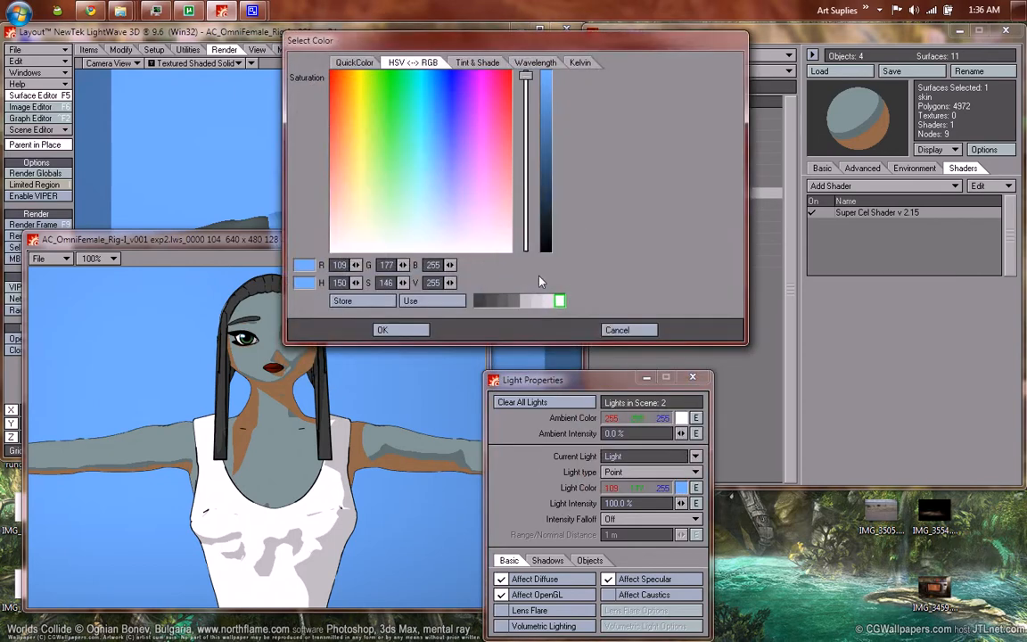
left_click(450, 306)
left_click(413, 330)
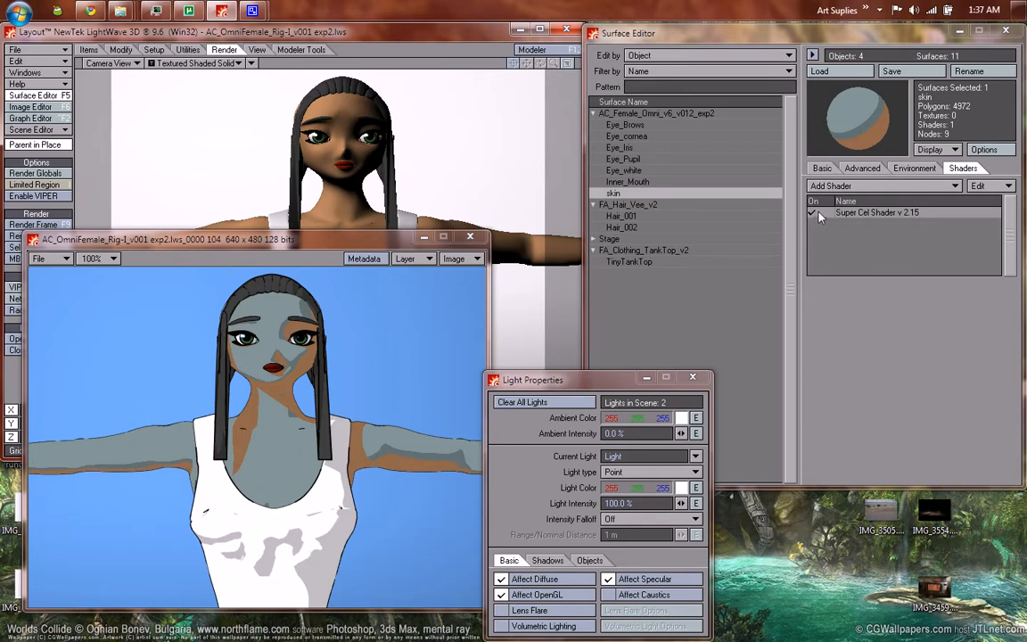
Turn off the Super Cel Shader on the TinyTankTop, Hair_002, Hair_001 and skin surfaces.
left_click(656, 264)
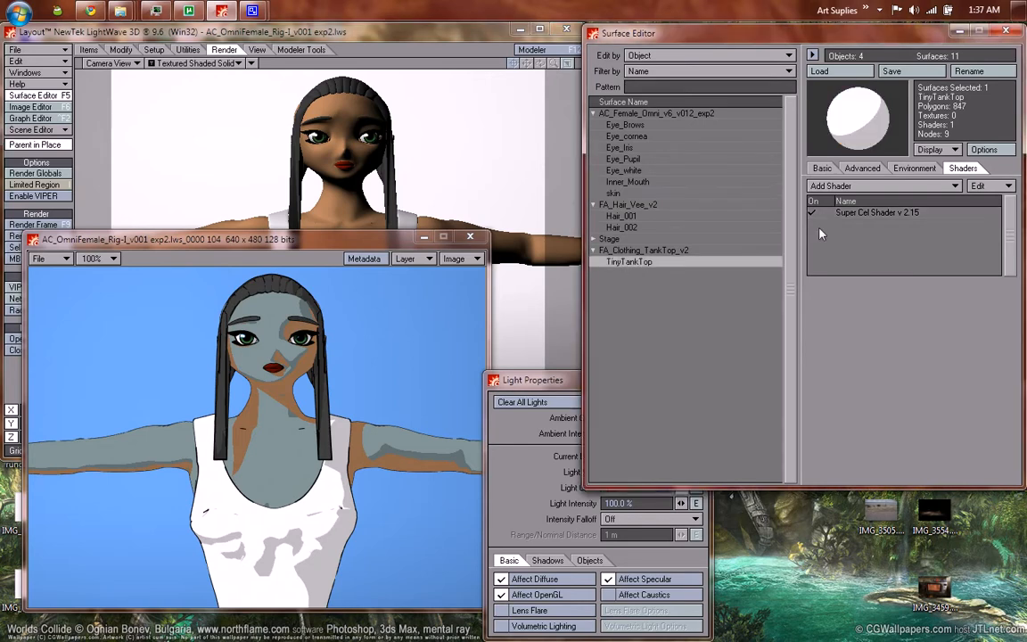
left_click(634, 230)
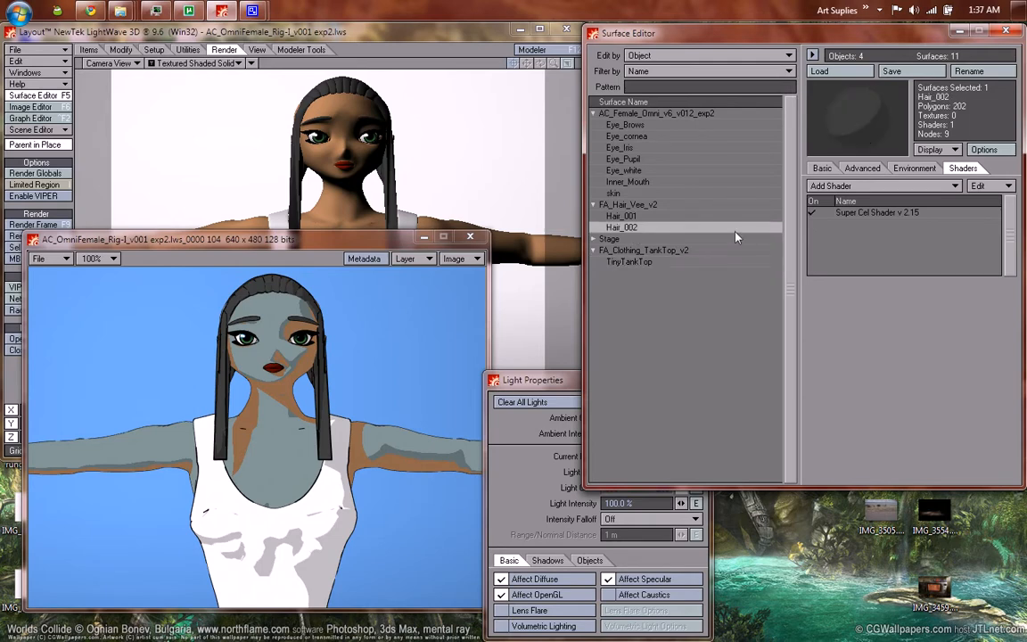
left_click(670, 219)
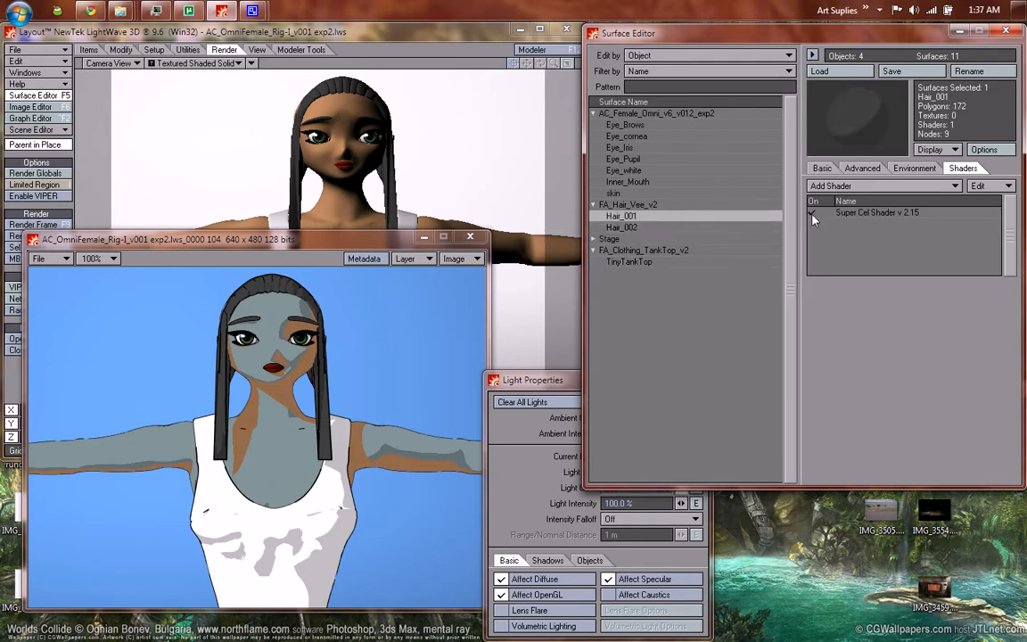
left_click(651, 204)
left_click(656, 192)
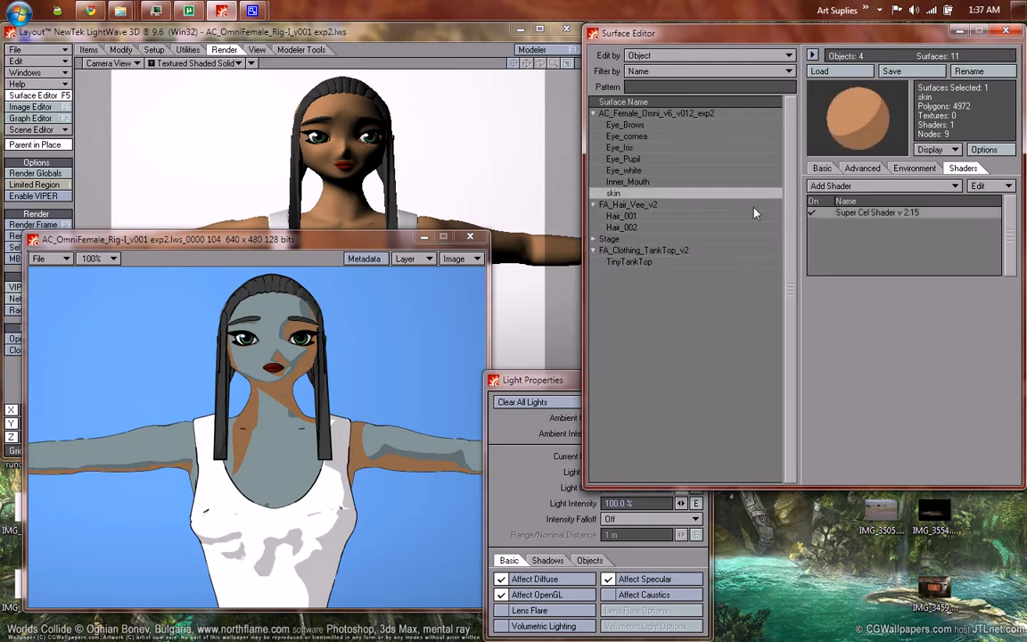
Turn off the Super Cel Shader on the mouth, eye and eyebrow surfaces, checking the remaining surfaces down to TinyTankTop.
left_click(662, 182)
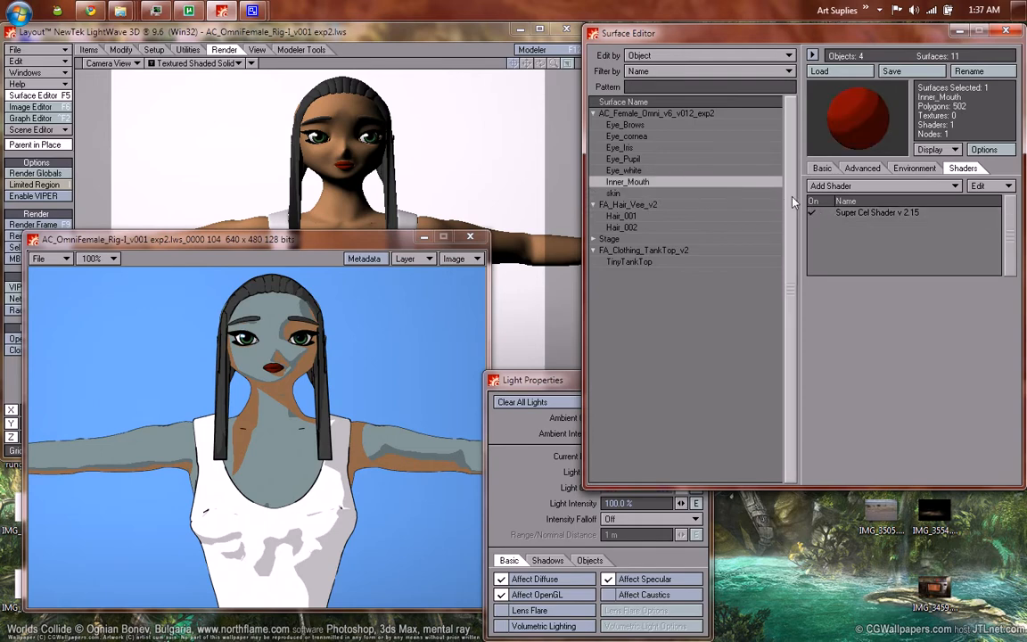
left_click(651, 170)
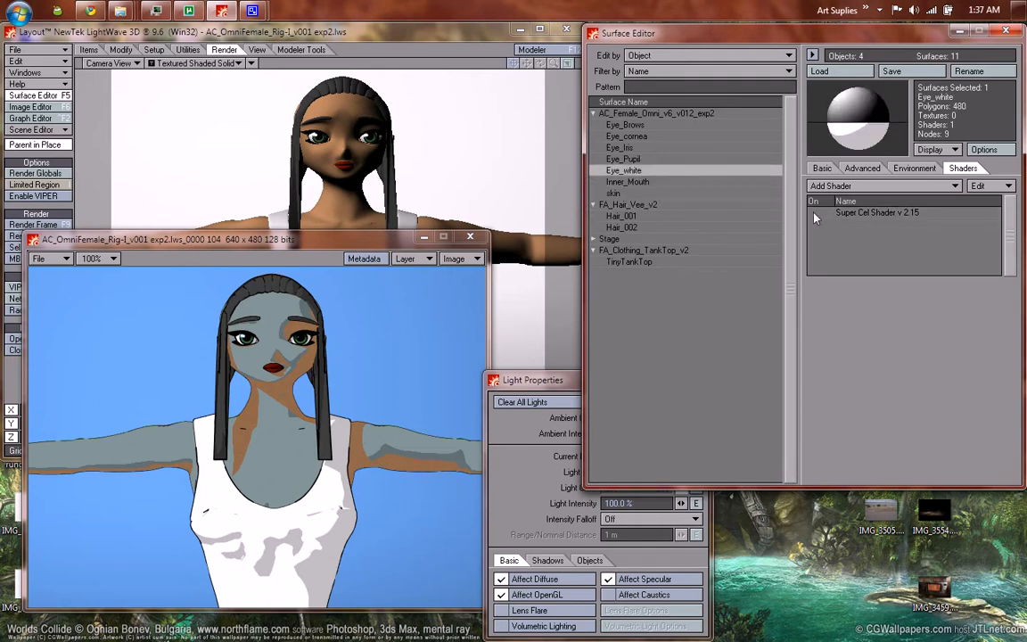
left_click(664, 159)
left_click(662, 147)
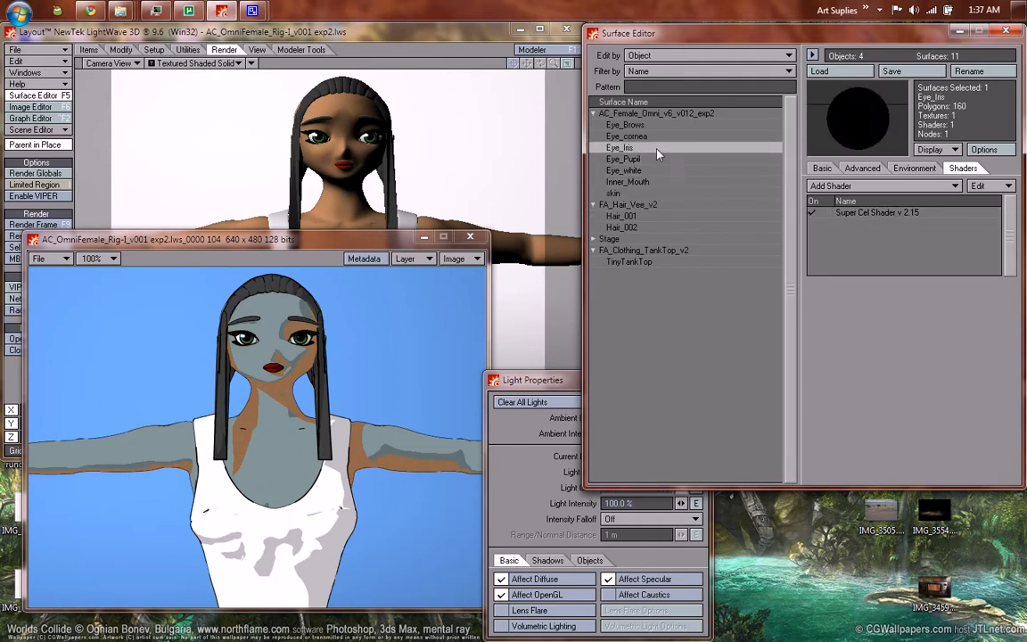
left_click(655, 125)
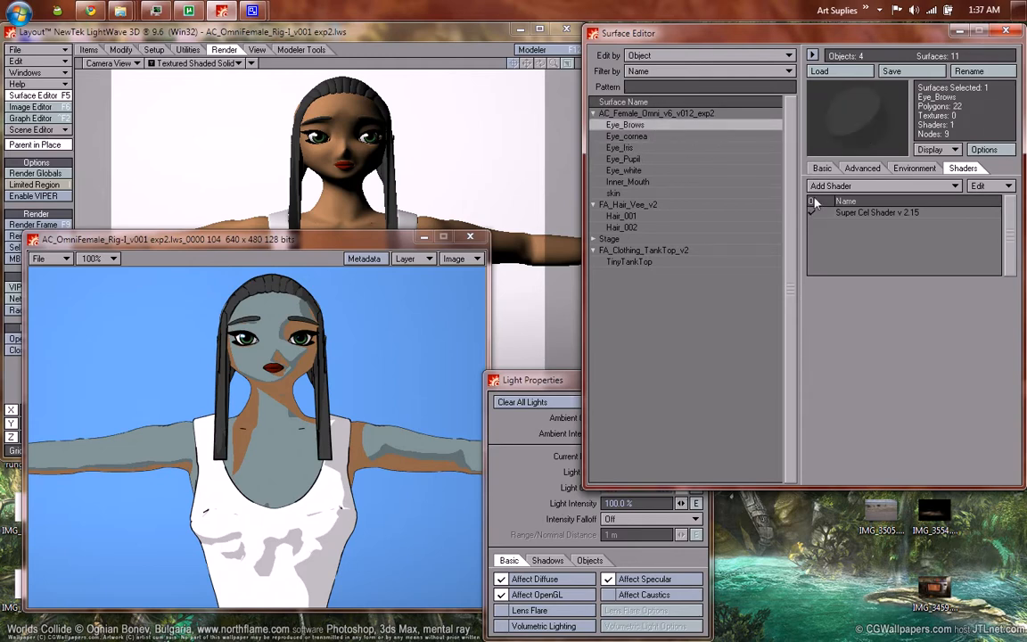
left_click(630, 148)
left_click(637, 159)
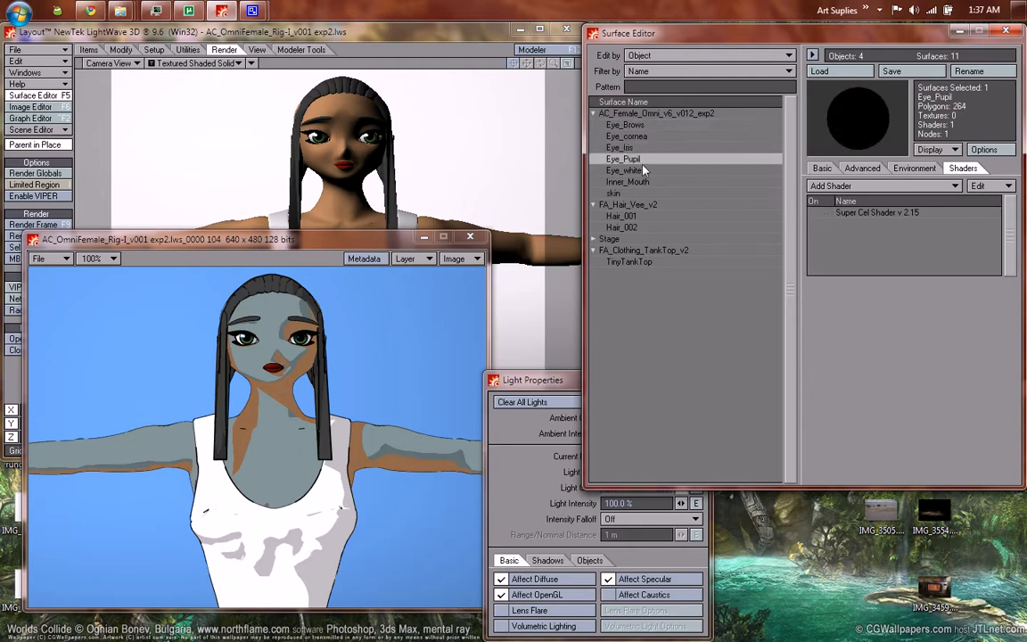
left_click(644, 170)
left_click_drag(642, 182, 647, 261)
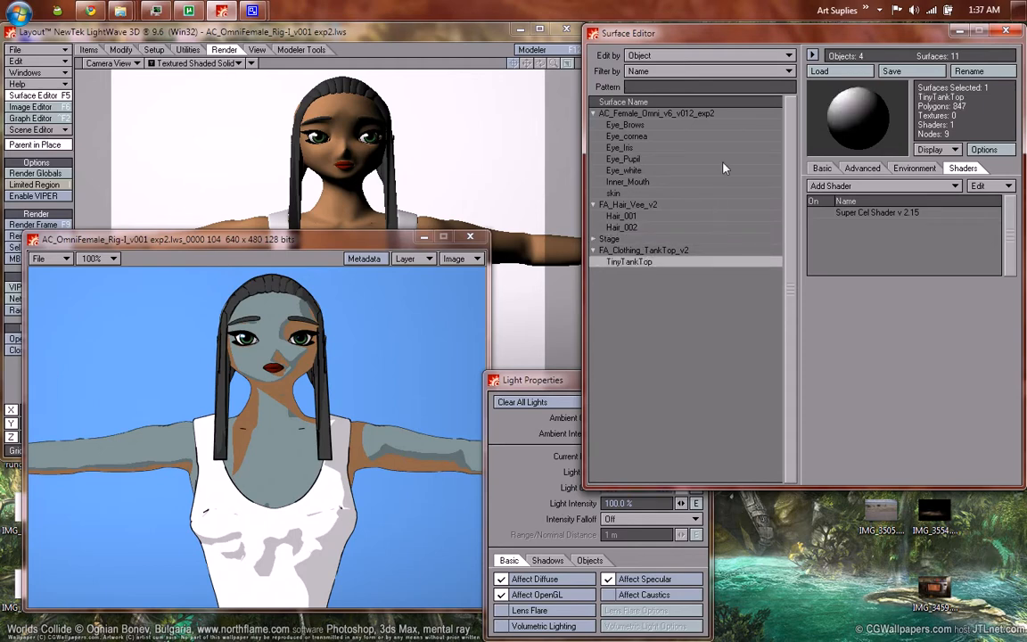
Enable node shading on all surfaces from Eye_Brows through TinyTankTop together and render the current frame.
left_click(823, 169)
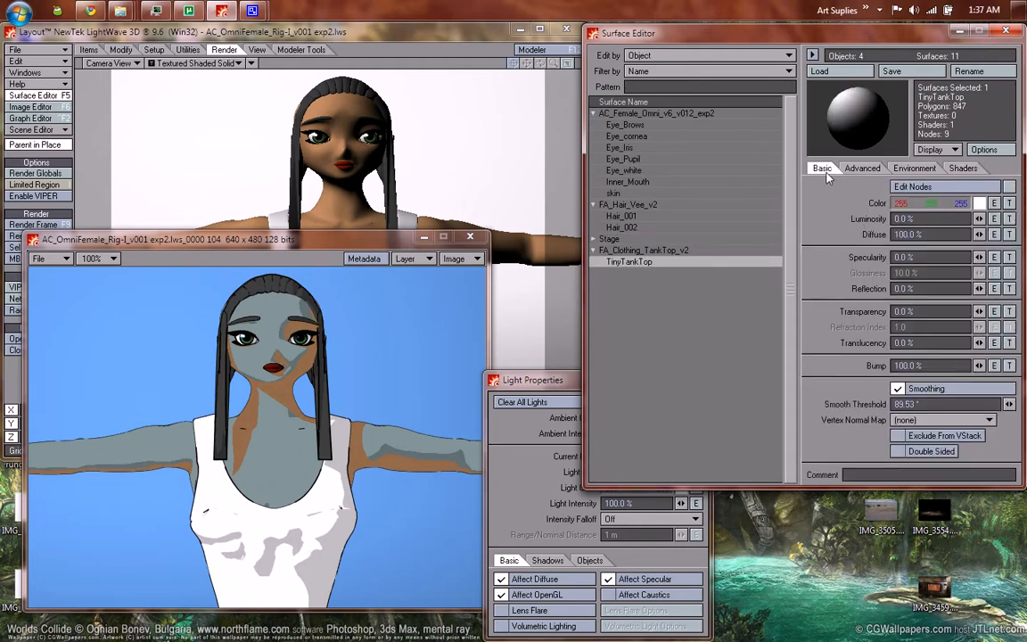
left_click(632, 128, "shift")
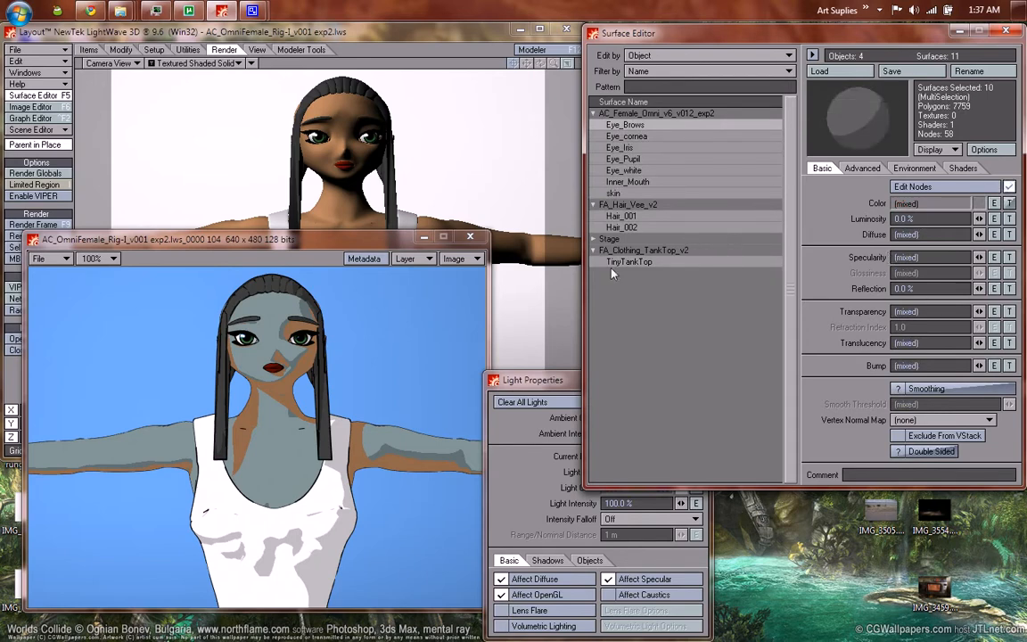
left_click(509, 451)
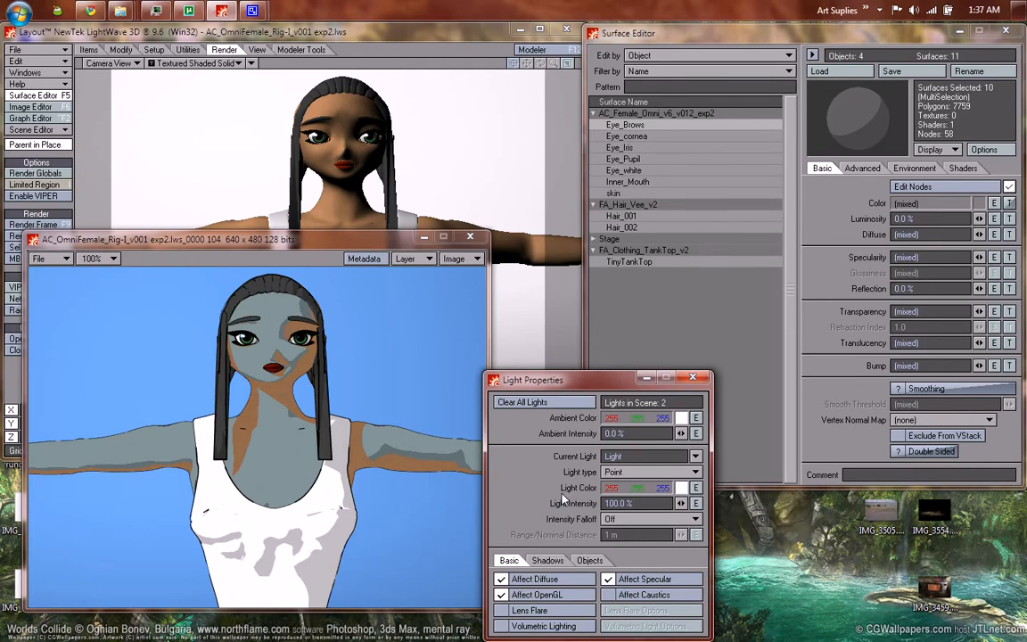
key("F9")
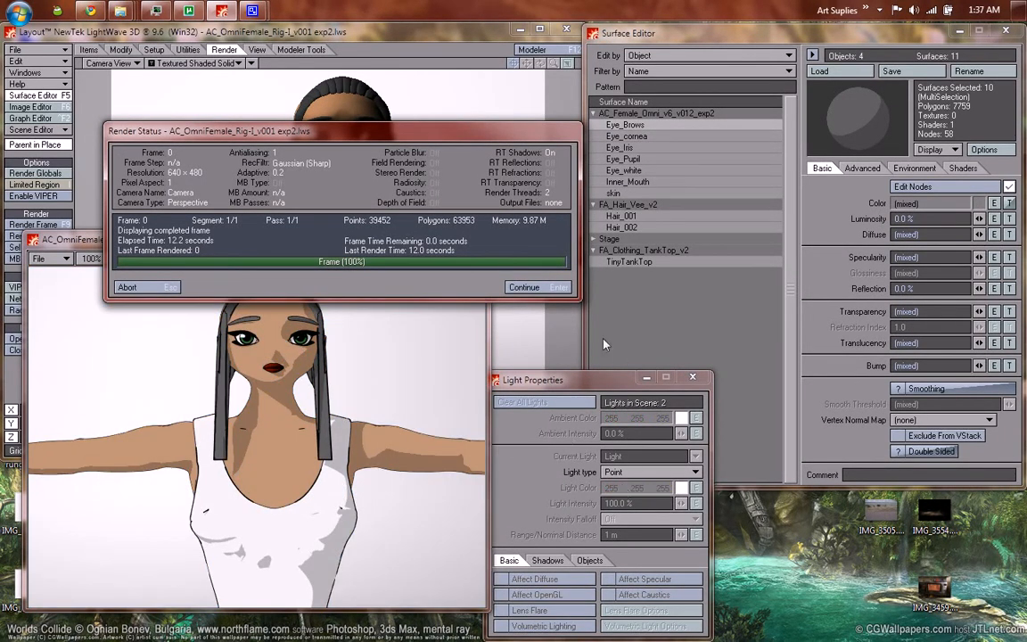
Compare the Super Cel Shader render, layer 102, with the node-based render, layer 105, in the render window.
left_click(524, 287)
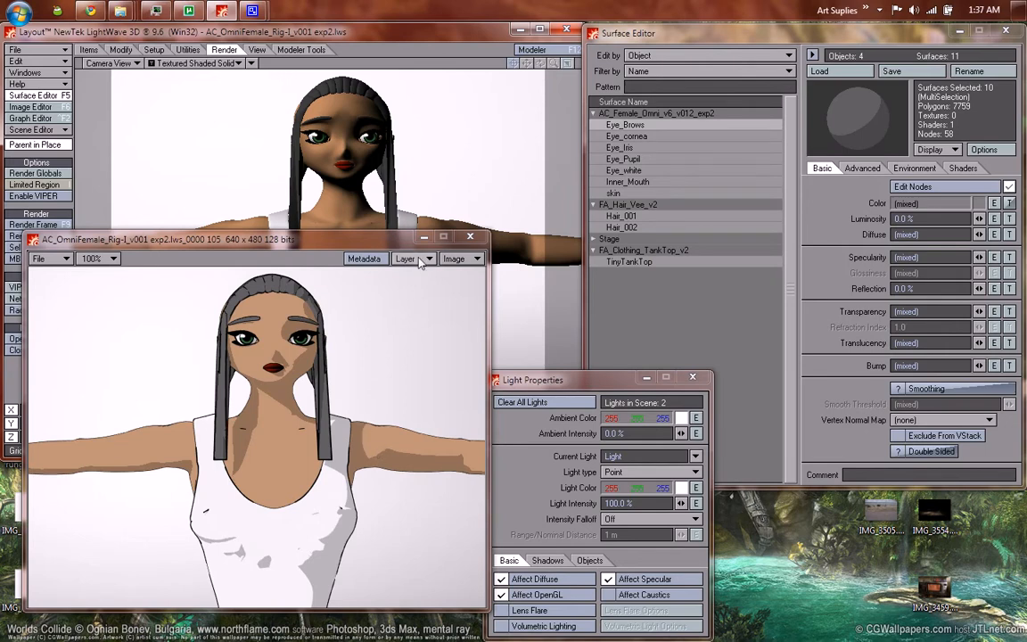
left_click(383, 239)
left_click(420, 225)
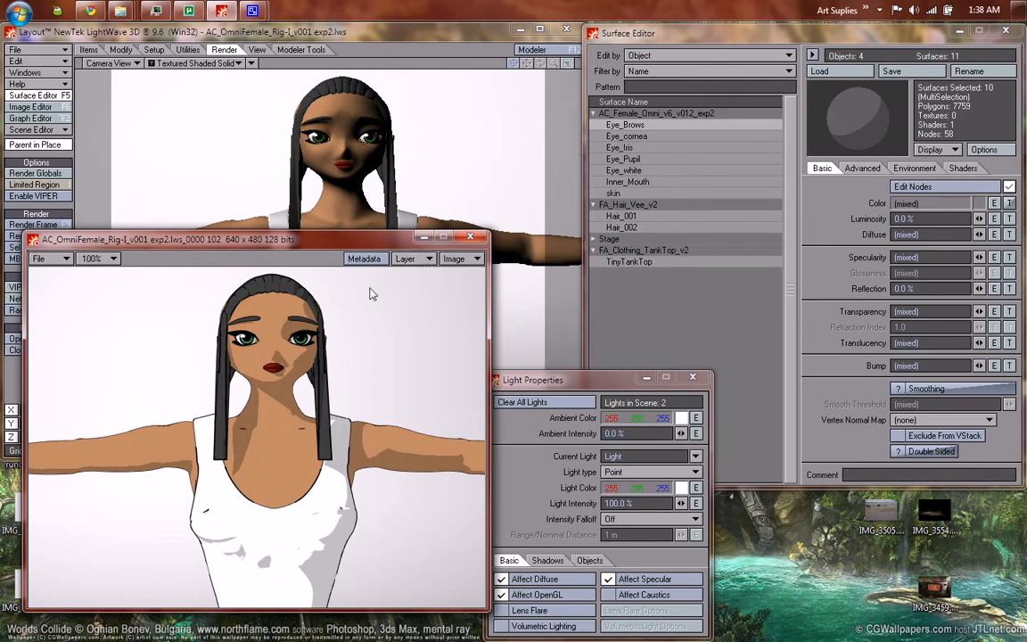
left_click(415, 259)
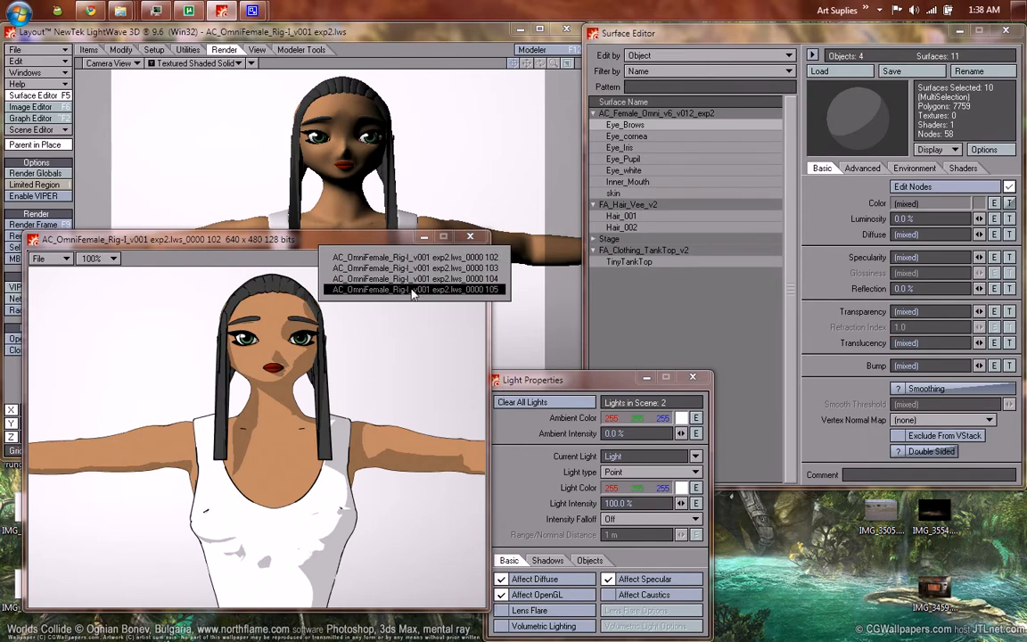
left_click(413, 290)
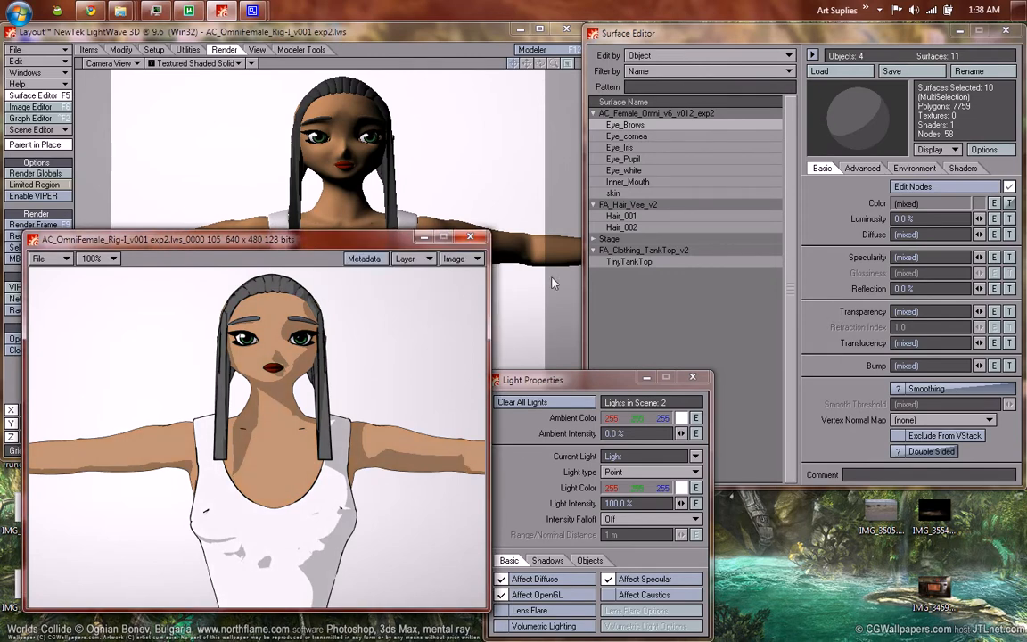
Set the light's color to light blue, RGB 132, 204, 255, and render the current frame.
left_click(682, 488)
left_click(436, 168)
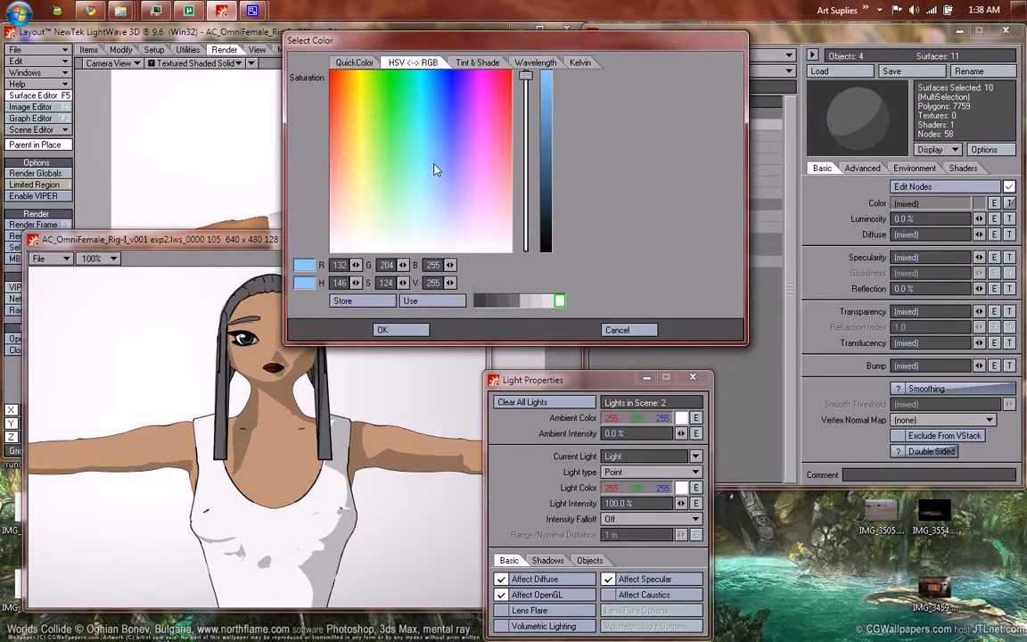
left_click(392, 330)
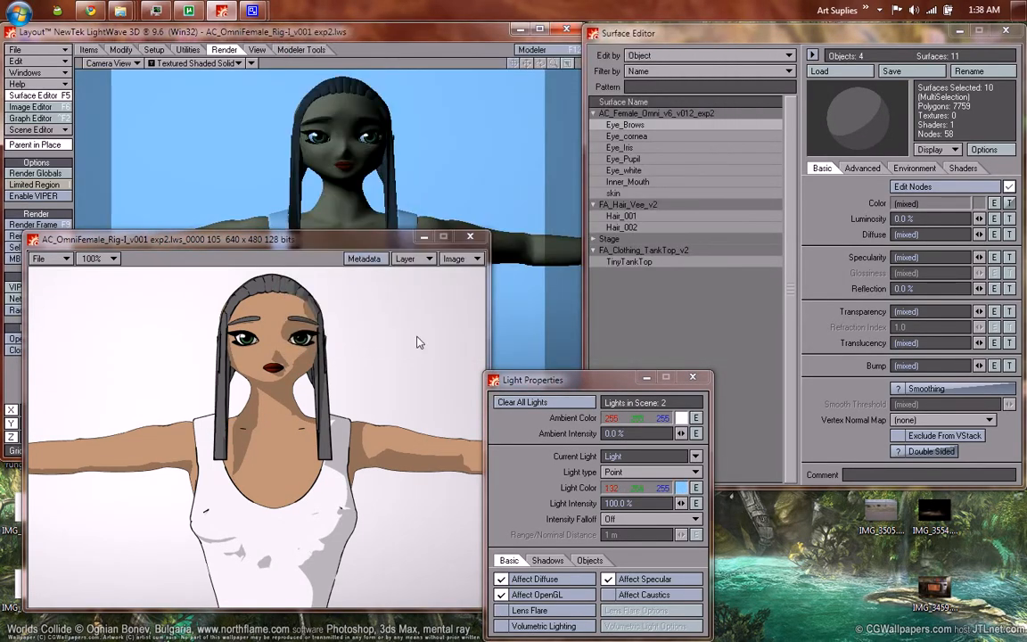
key("F9")
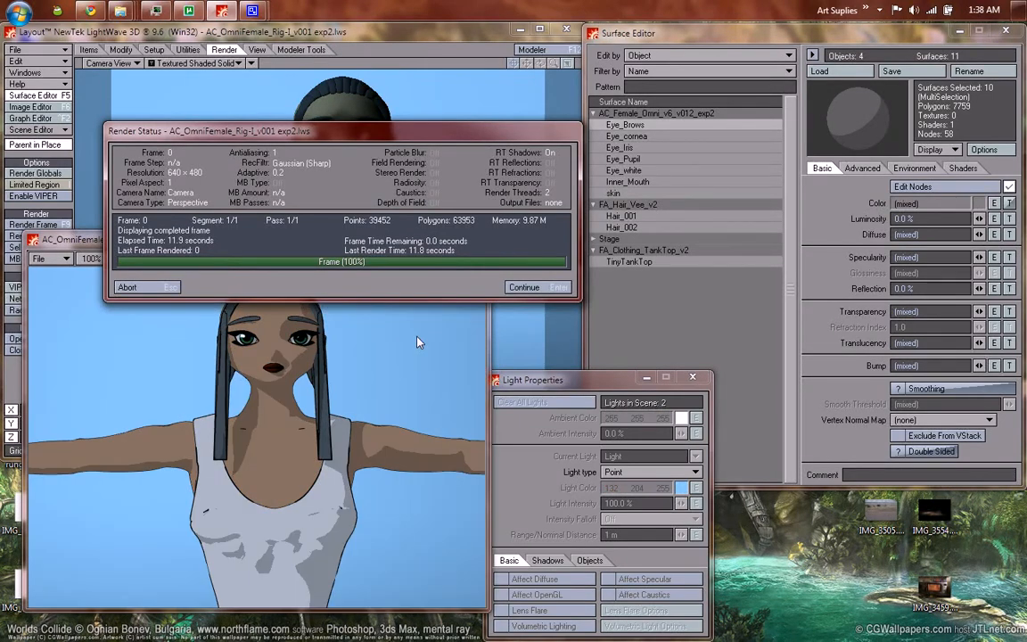
key("Return")
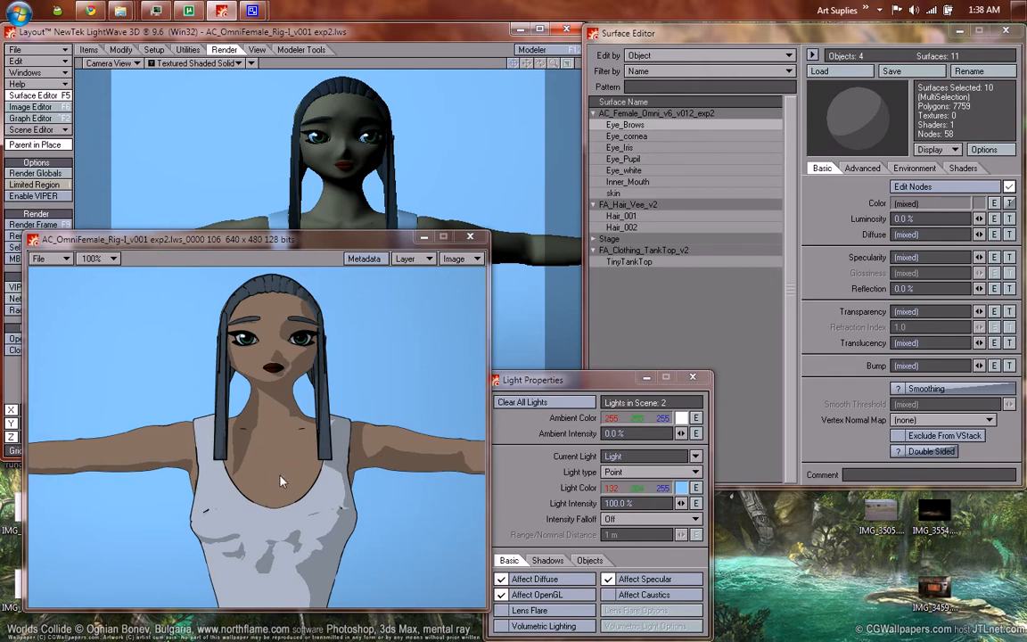
Reset the light's color to white, RGB 255, 255, 255.
left_click(681, 488)
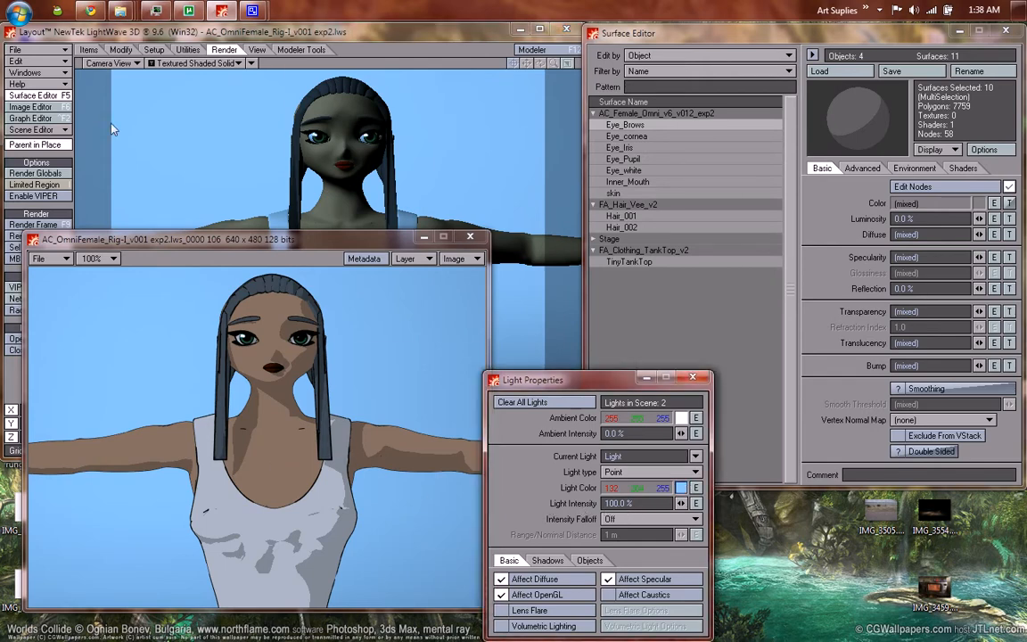
left_click(443, 300)
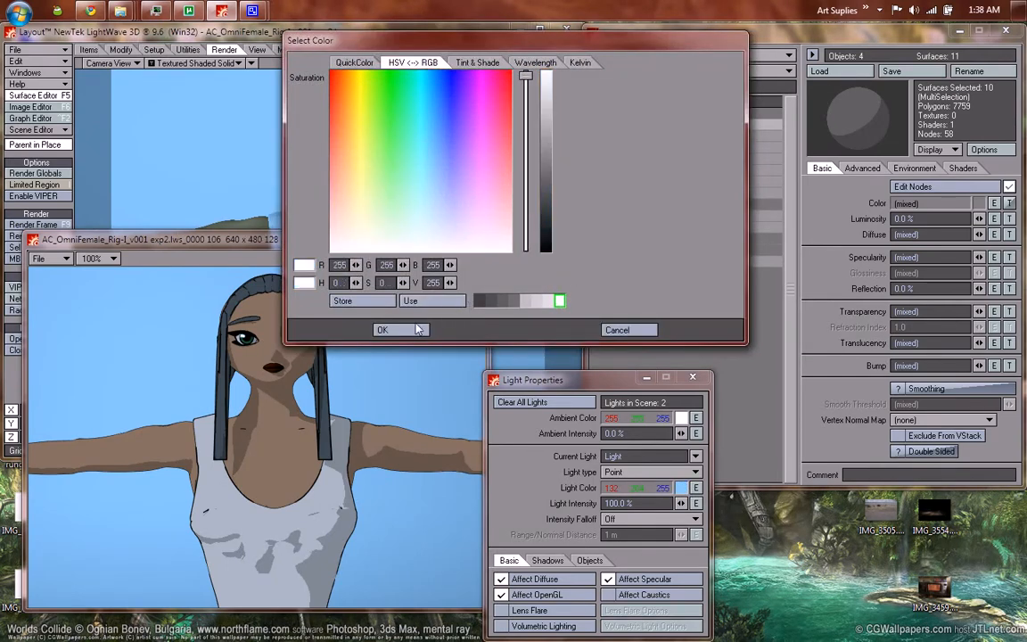
left_click(413, 330)
Set the light intensity to 50% and render the current frame.
left_click(640, 503)
type("50")
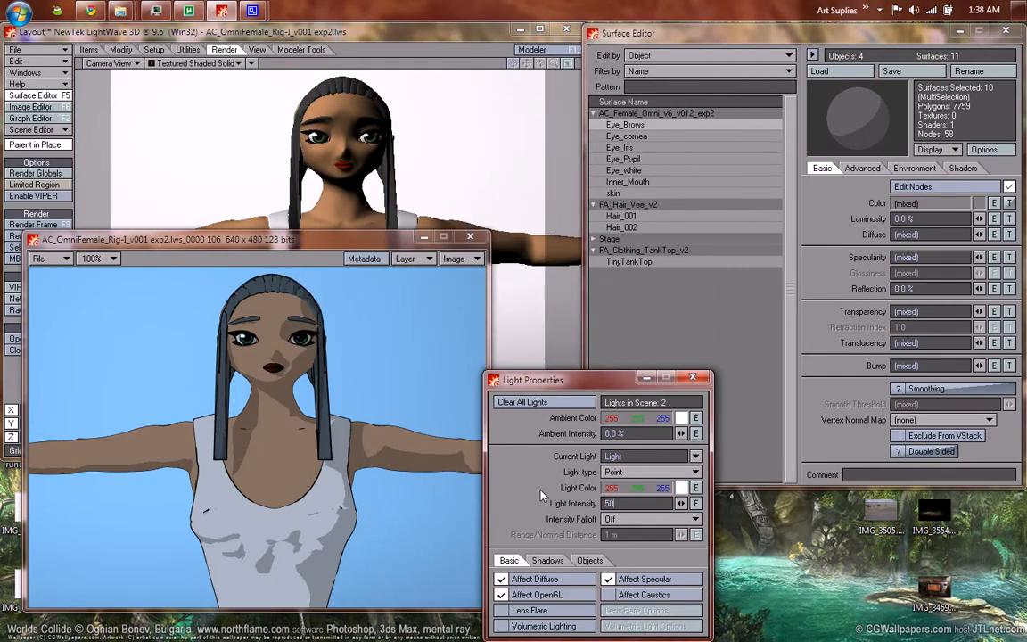
key("Return")
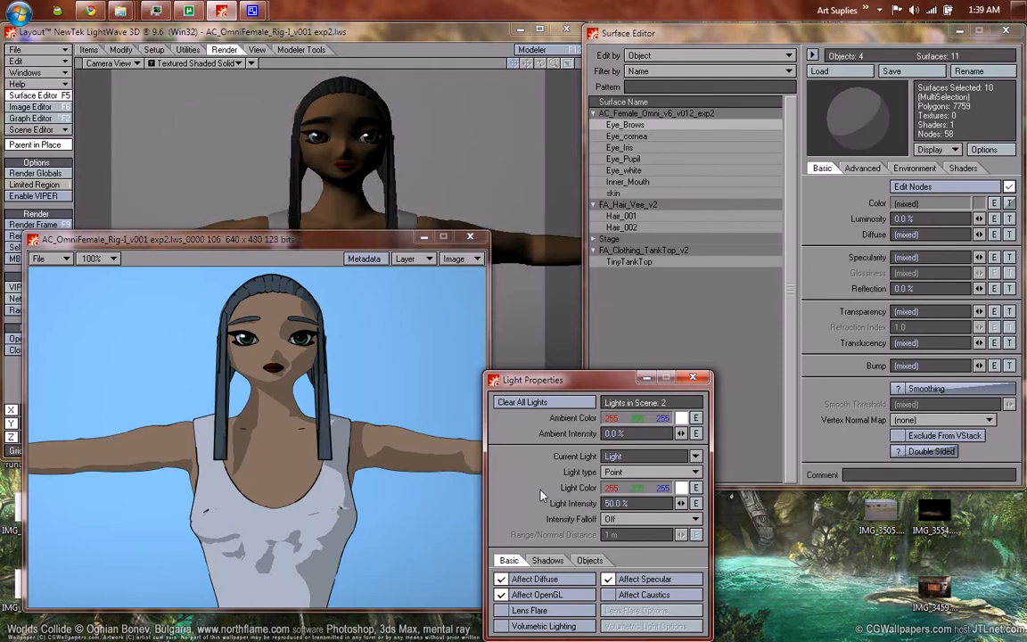
key("F9")
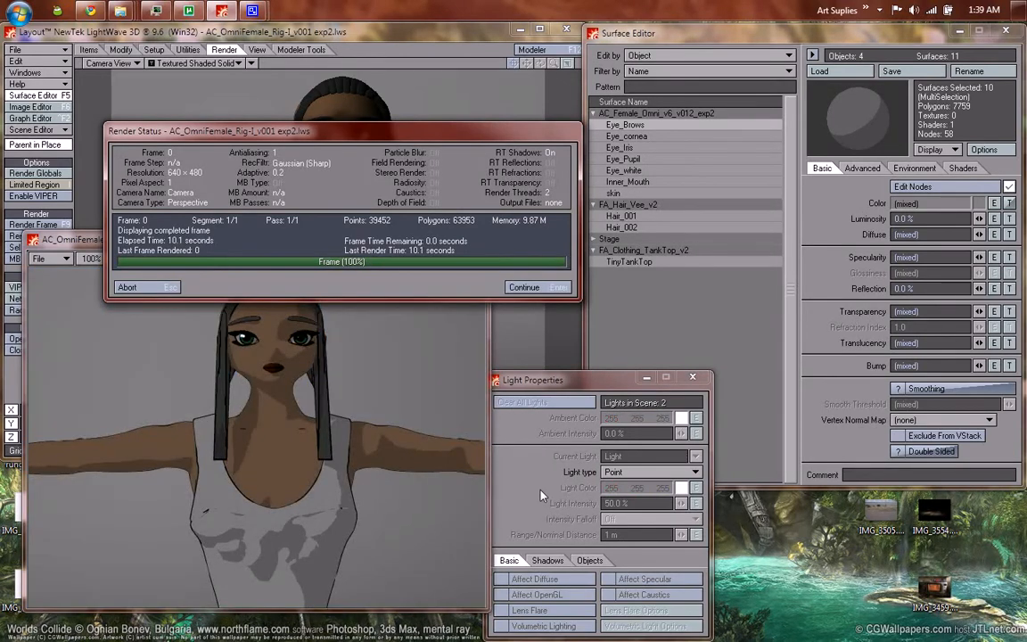
key("Return")
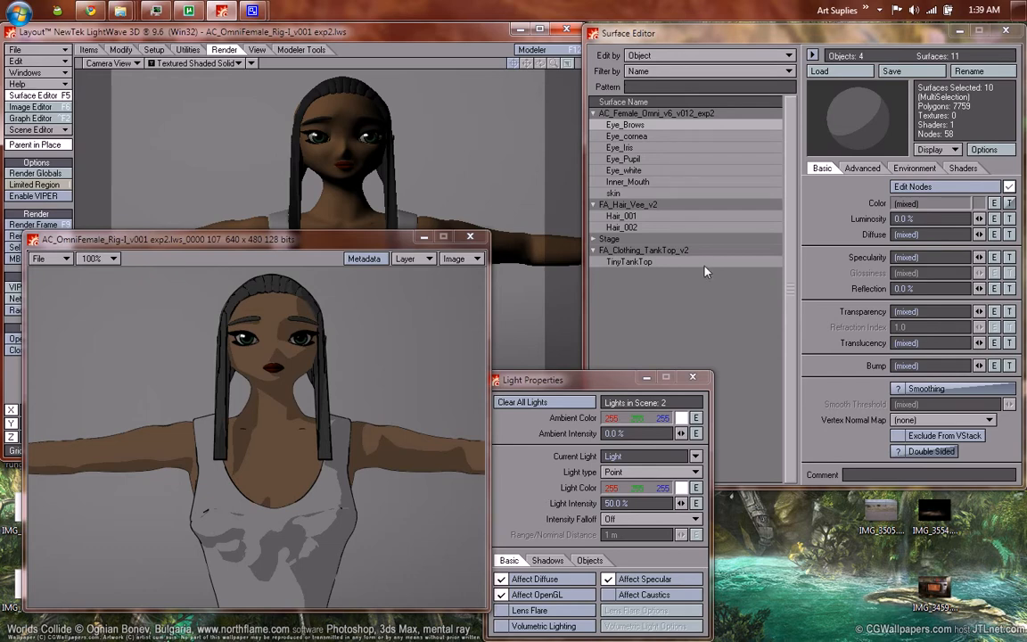
Open the skin surface's node network and shift the Lambert (1) node slightly up and away from the other nodes.
left_click(731, 252)
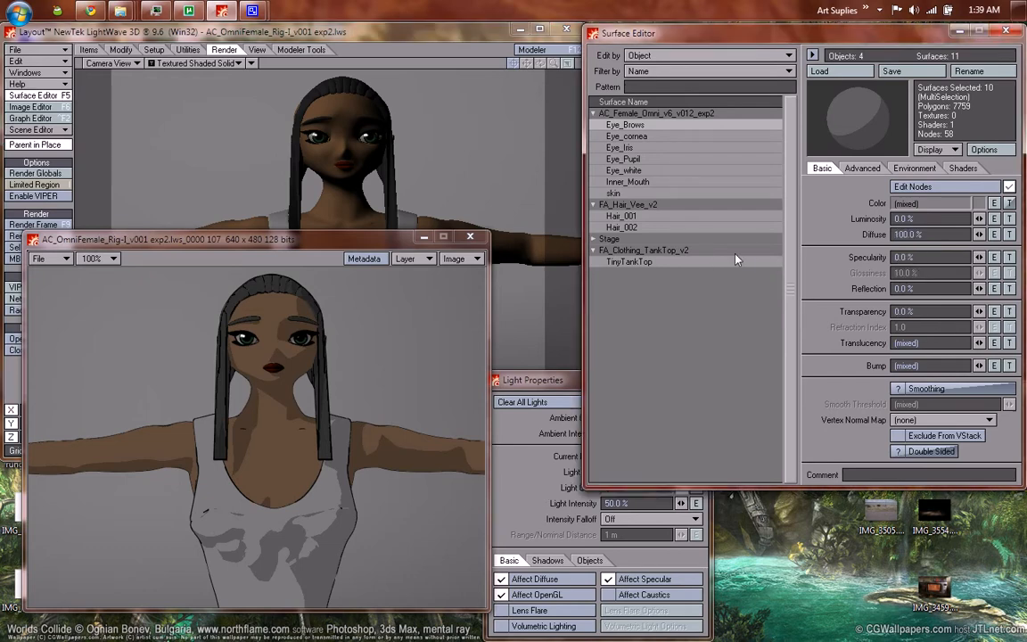
left_click(720, 227)
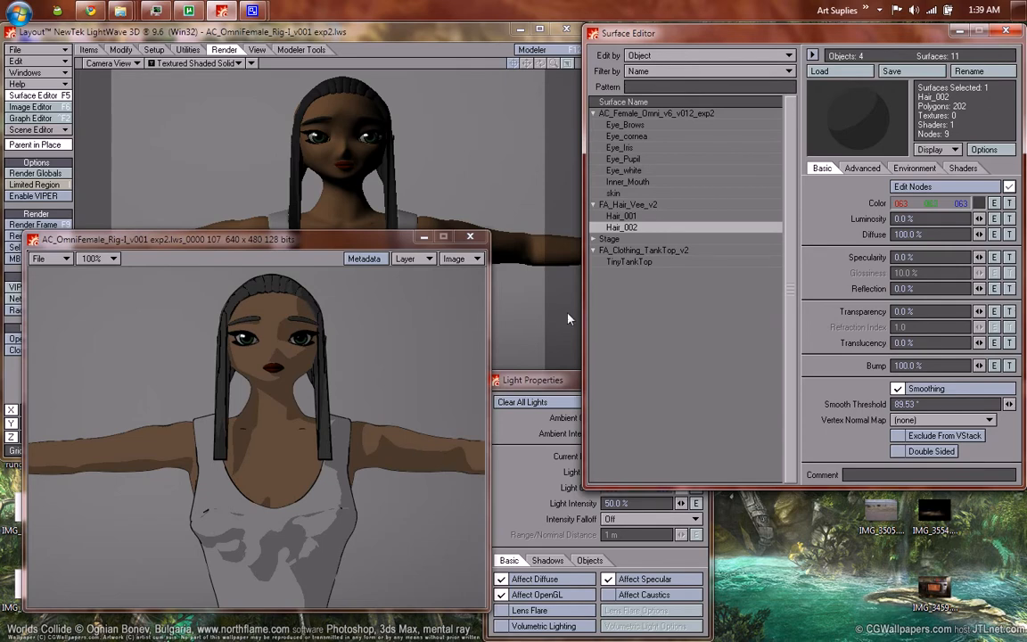
left_click(635, 193)
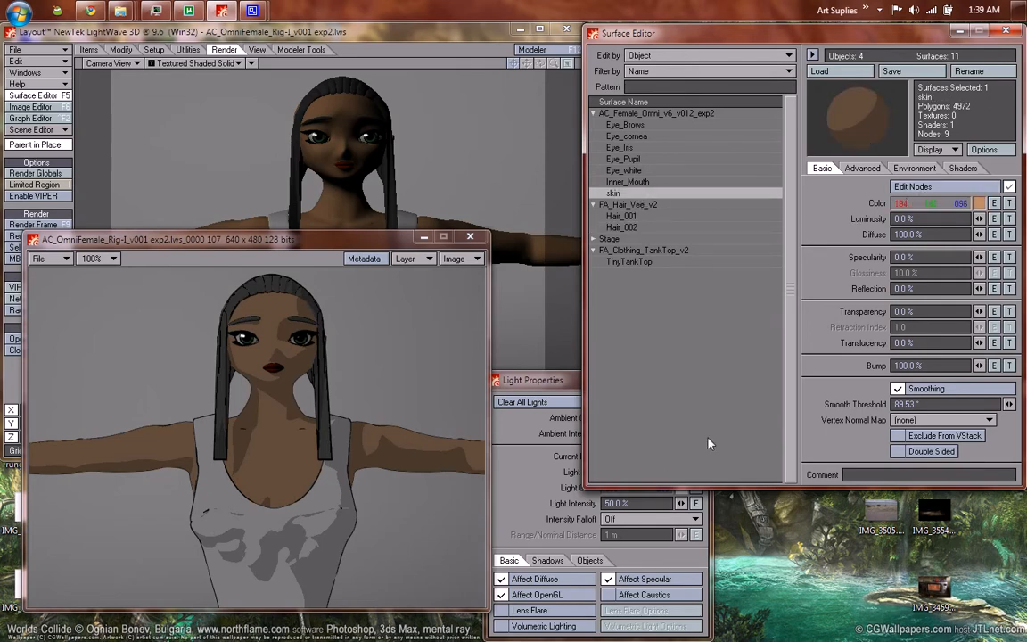
left_click(917, 187)
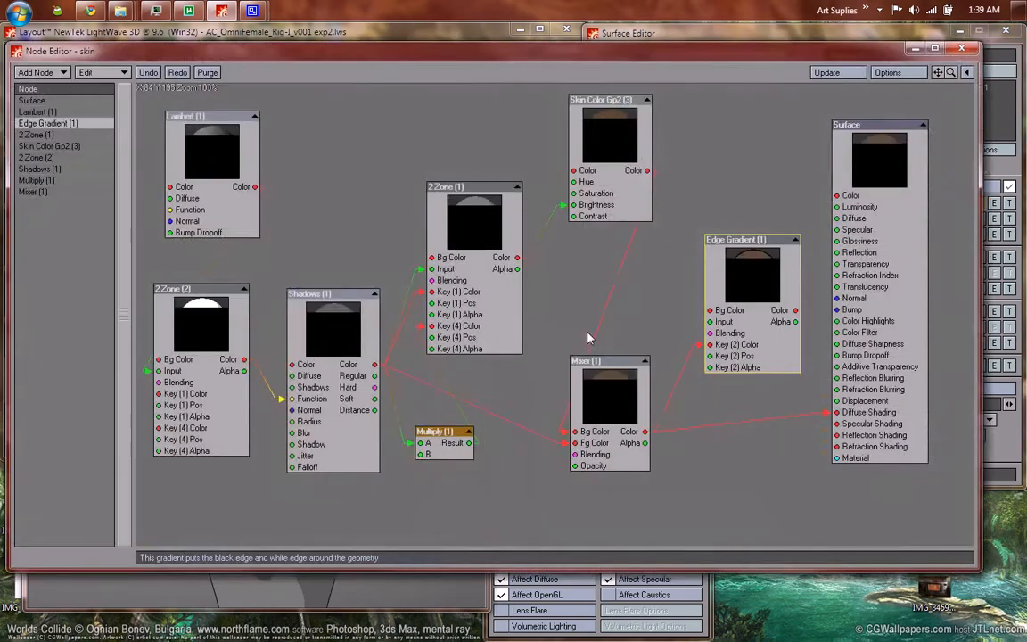
left_click_drag(239, 150, 189, 138)
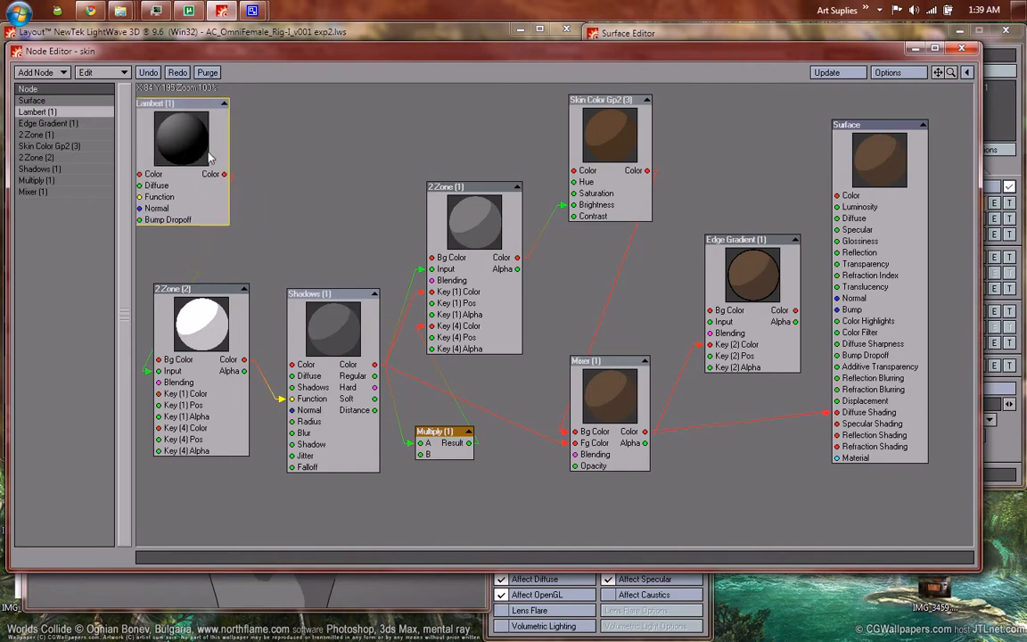
Try extra keys at about 0.50, 0.77 and 0.06 on the 2 Zone (2) gradient, and remove them again.
double_click(207, 334)
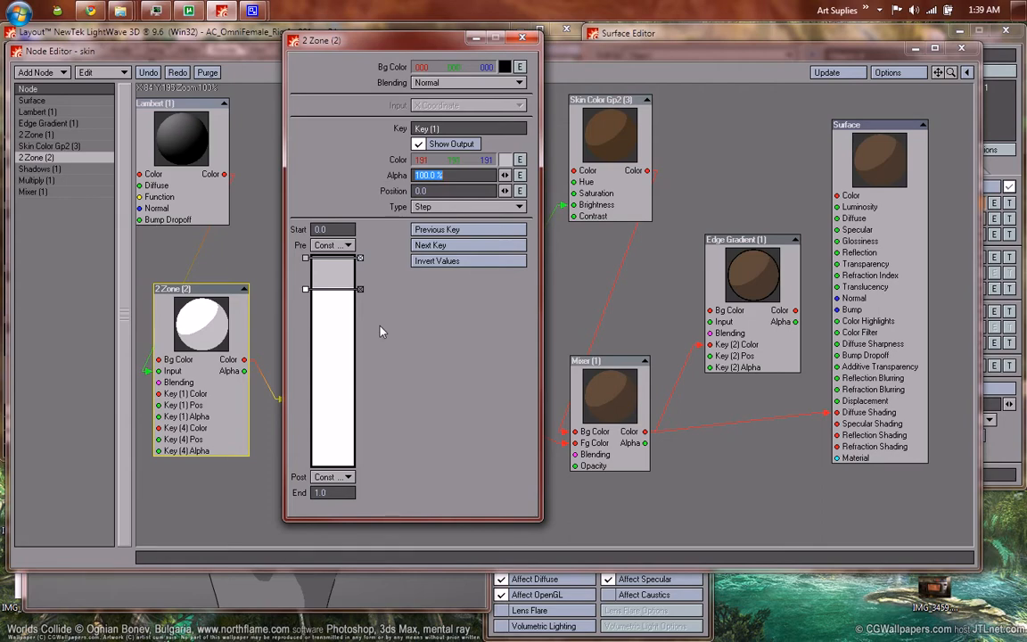
left_click(325, 361)
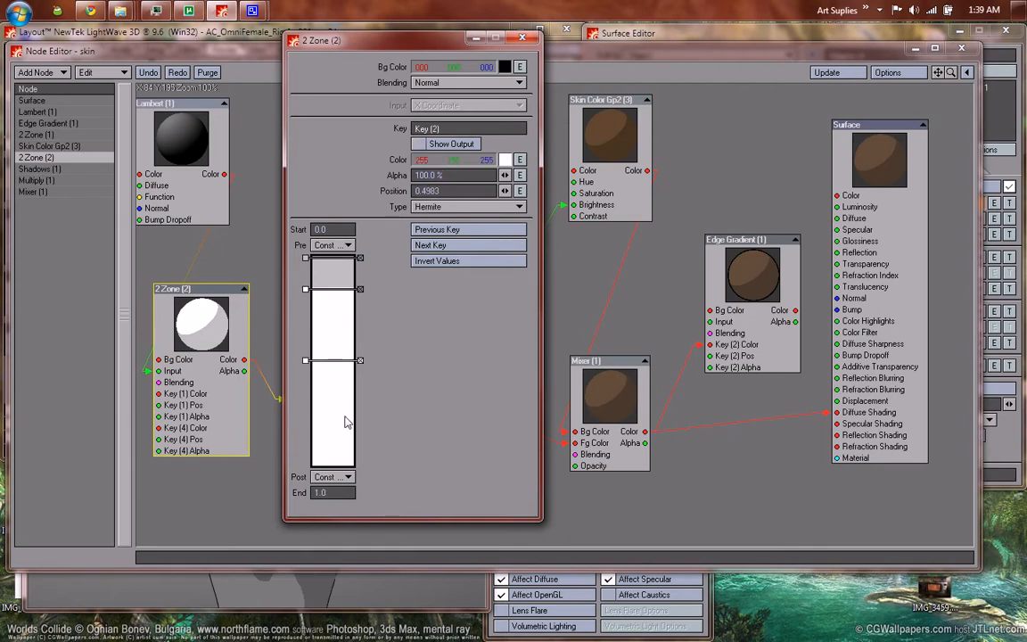
left_click(346, 416)
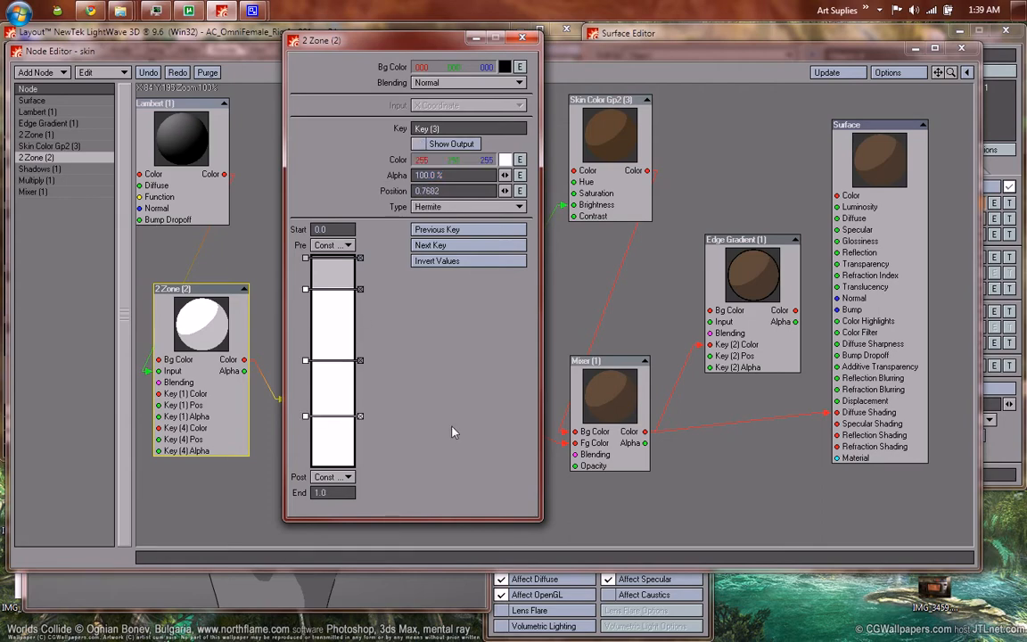
left_click(360, 360)
left_click(361, 417)
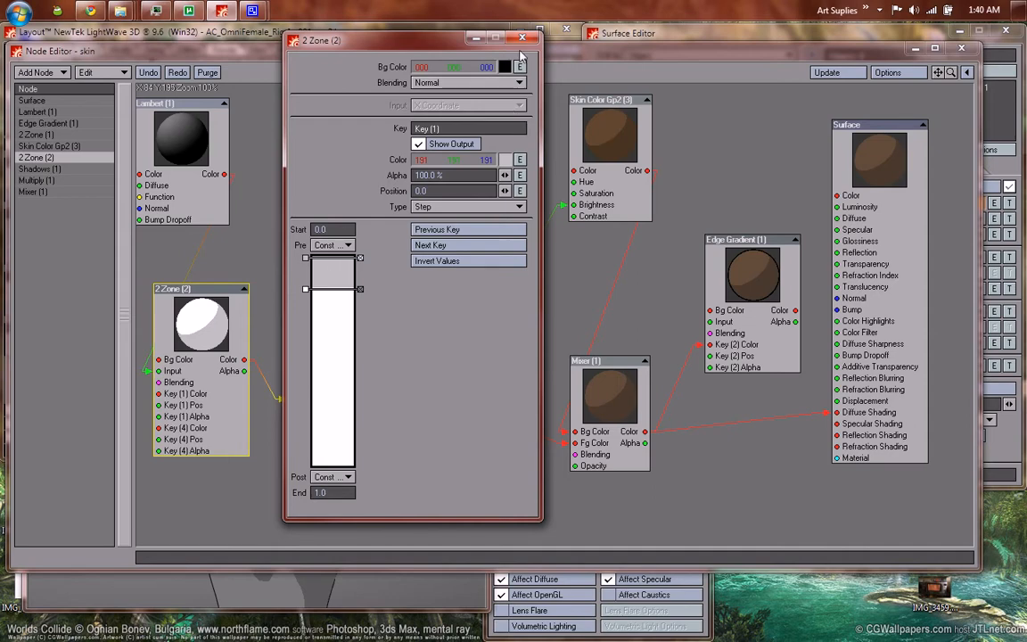
left_click(329, 268)
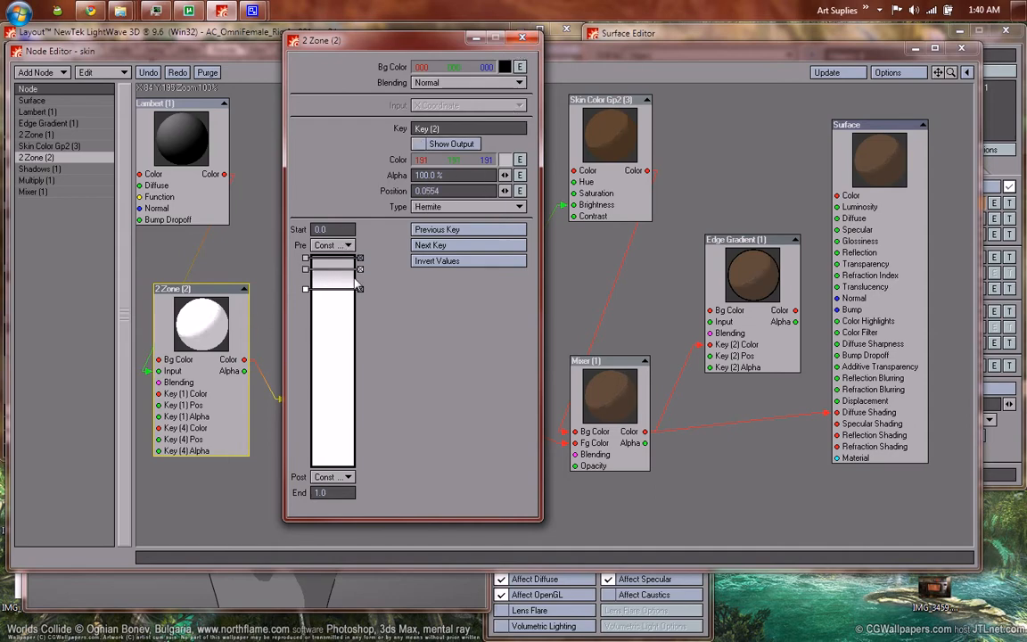
left_click(360, 269)
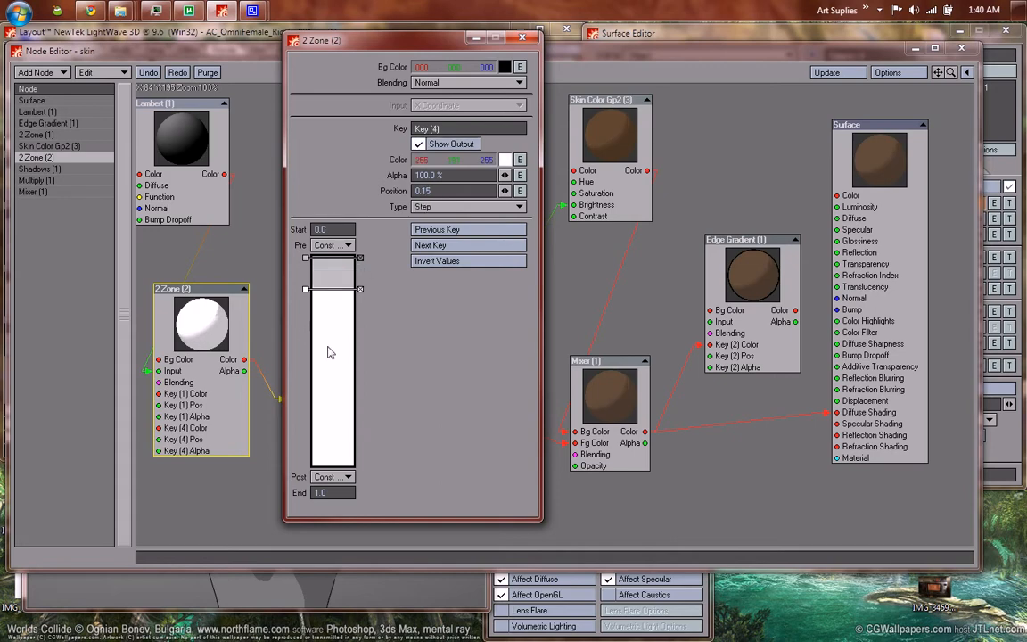
left_click(523, 38)
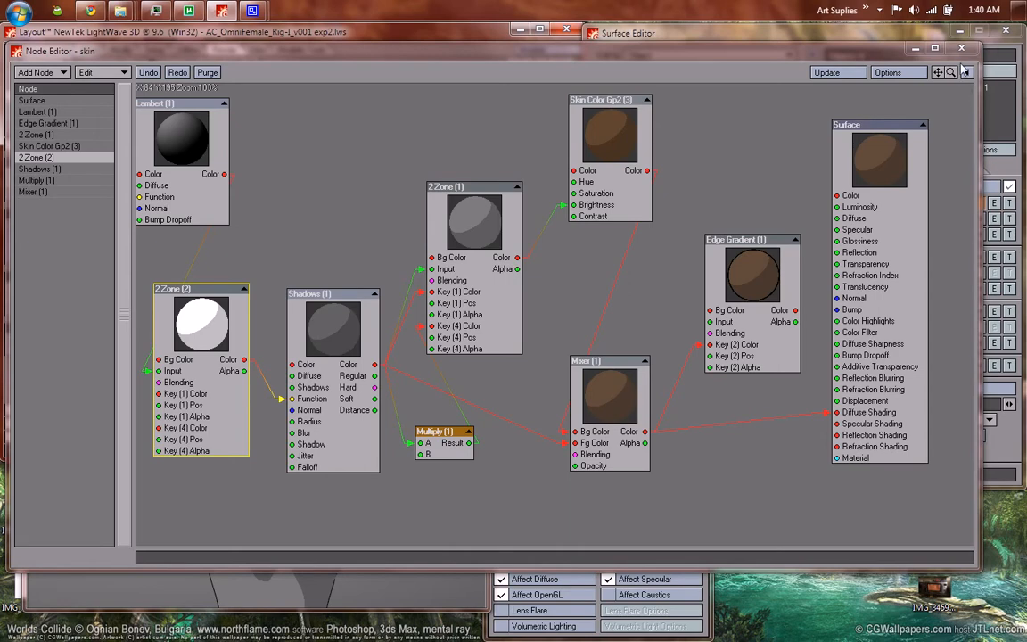
Set the light intensity to 100% and return to the skin node network.
left_click(638, 571)
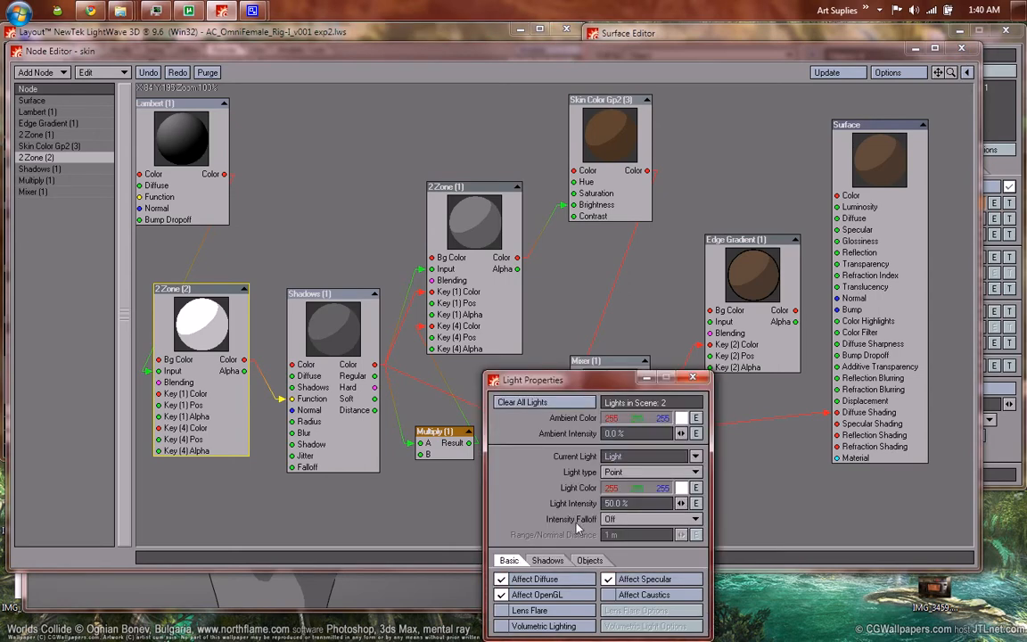
left_click_drag(629, 504, 442, 477)
type("100")
key("Return")
left_click(758, 139)
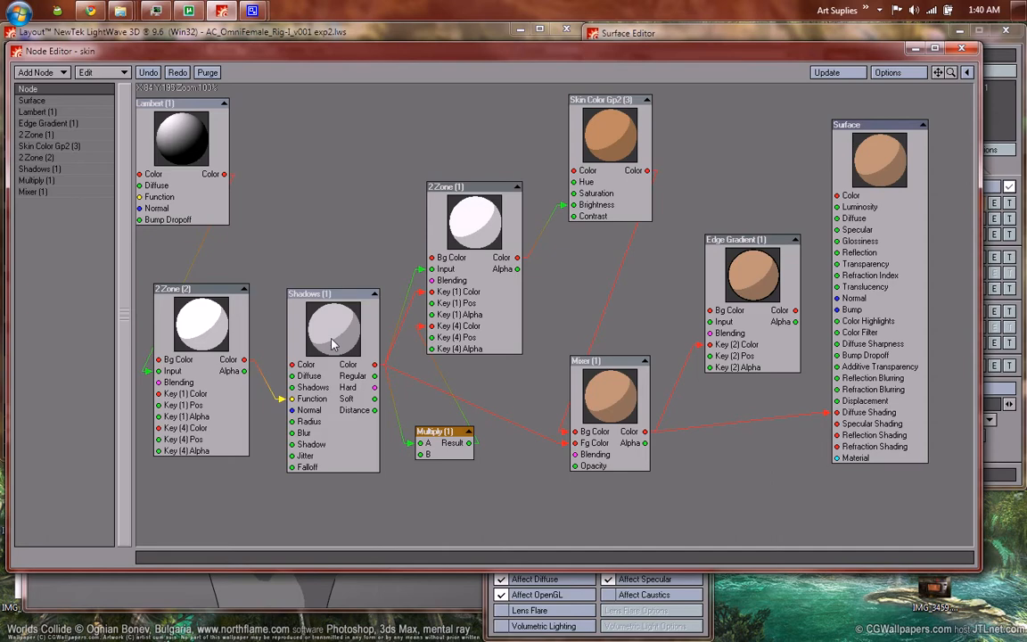
Look through the DP Kit shader nodes for Shadows and examine the settings of the Shadows (1) node.
left_click(44, 73)
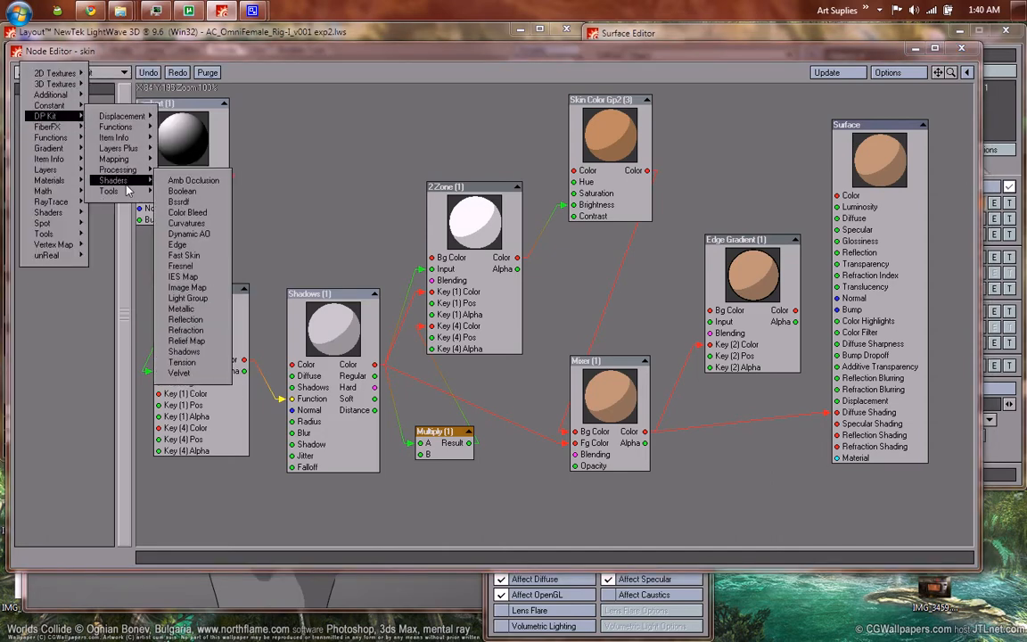
mouse_move(124, 191)
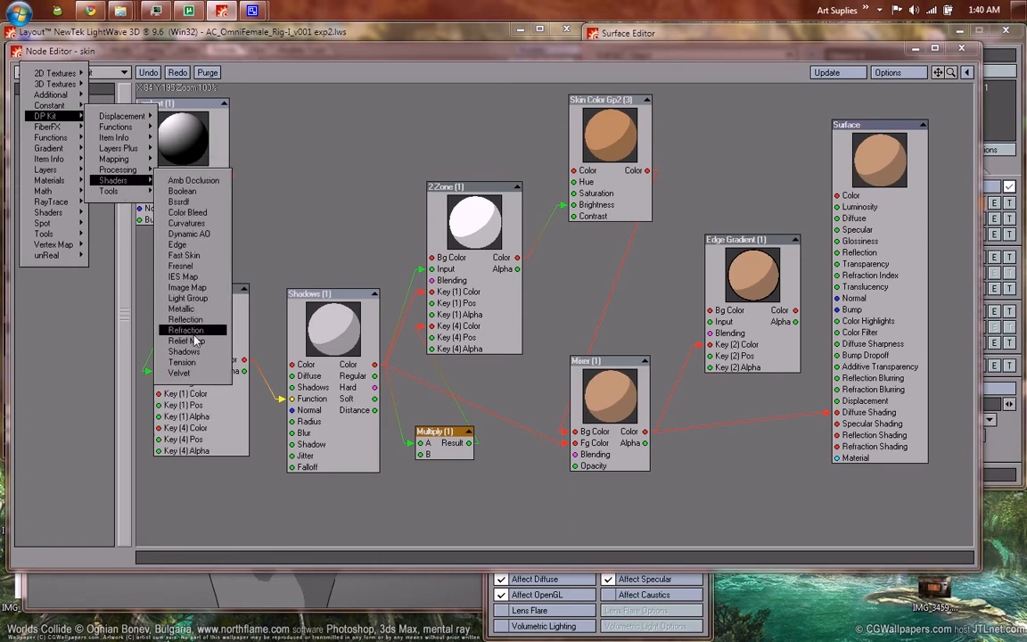
left_click(273, 282)
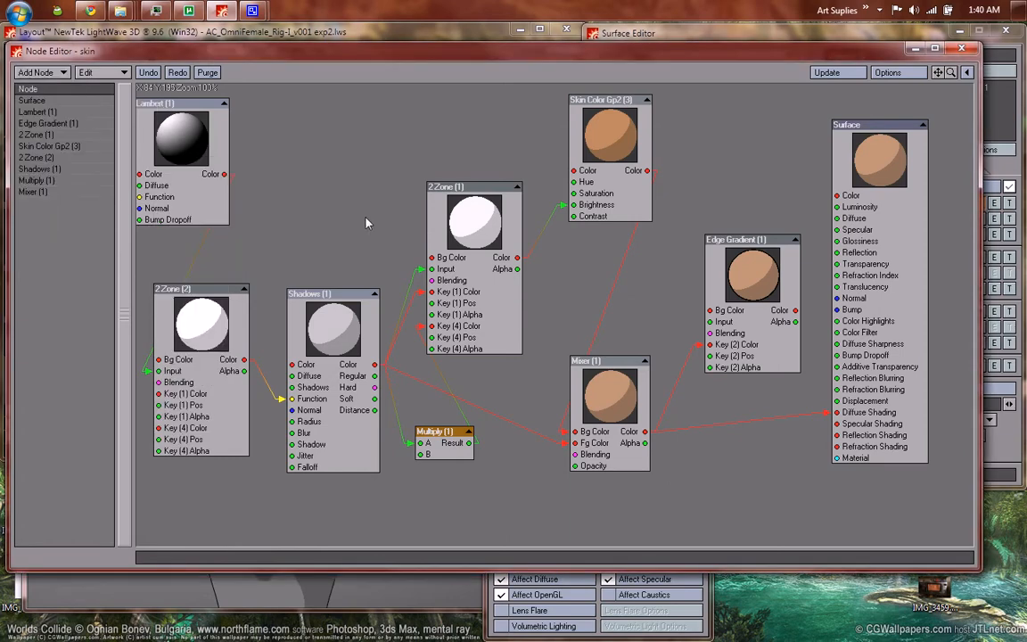
double_click(338, 344)
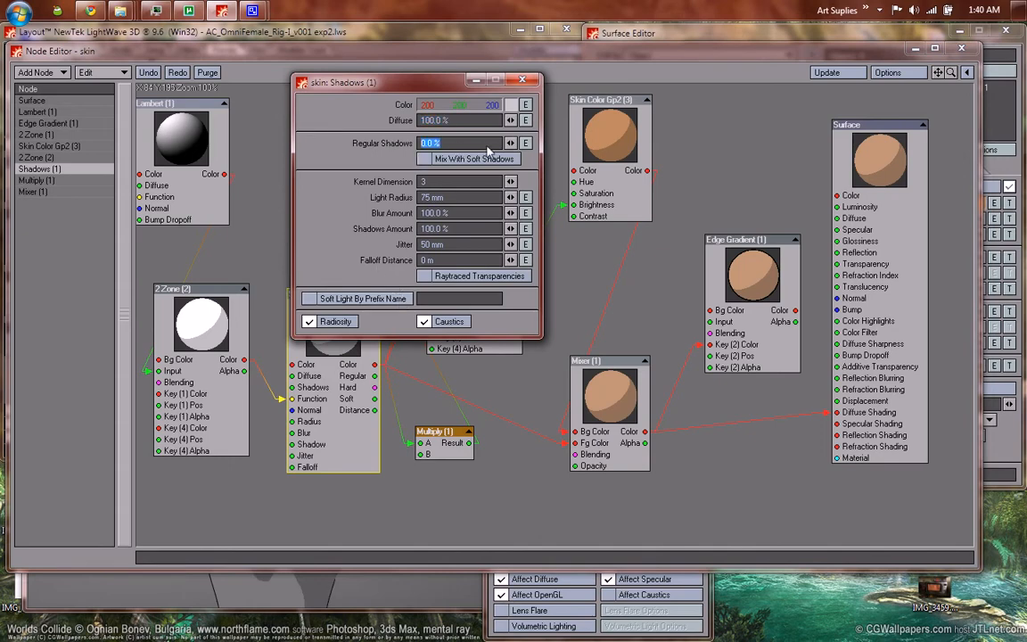
left_click(524, 82)
Move the Shadows (1) node closer to 2 Zone (2), nudge 2 Zone (1) away from it, and select Shadows (1).
left_click_drag(342, 332, 321, 333)
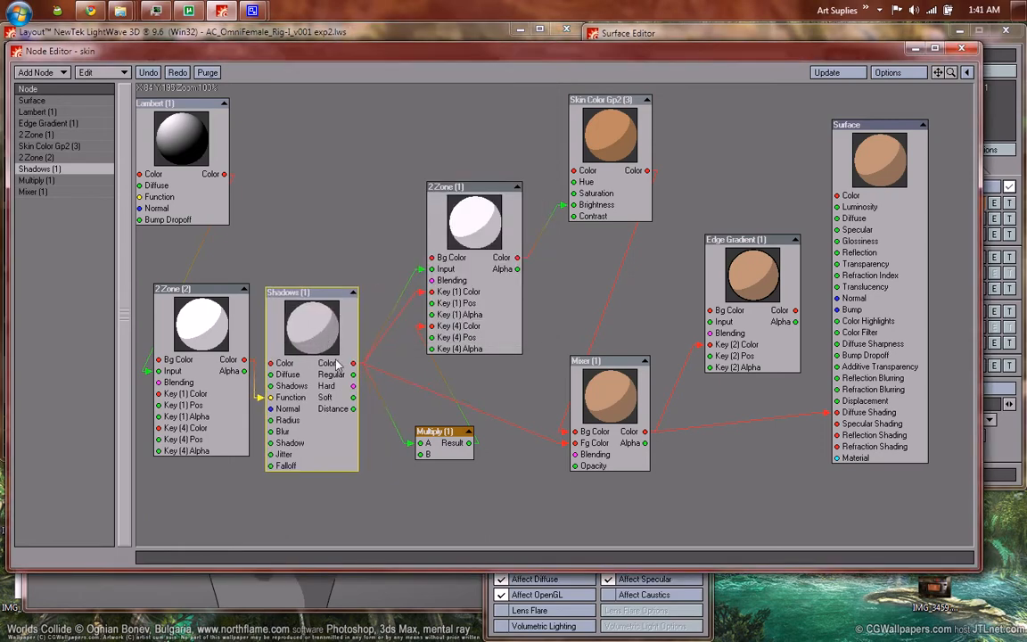
left_click_drag(432, 200, 440, 191)
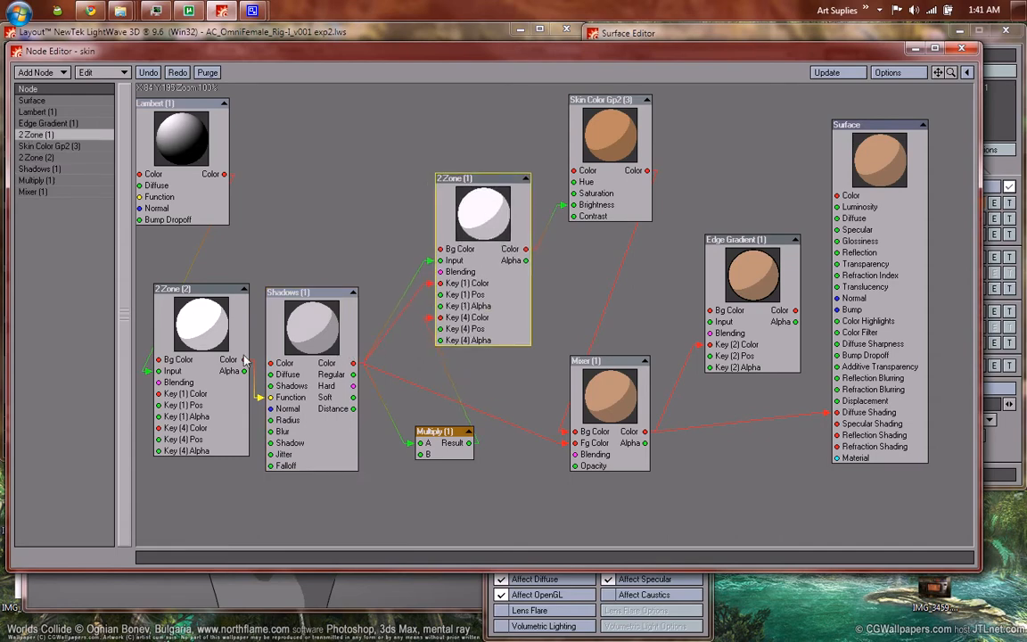
left_click(326, 332)
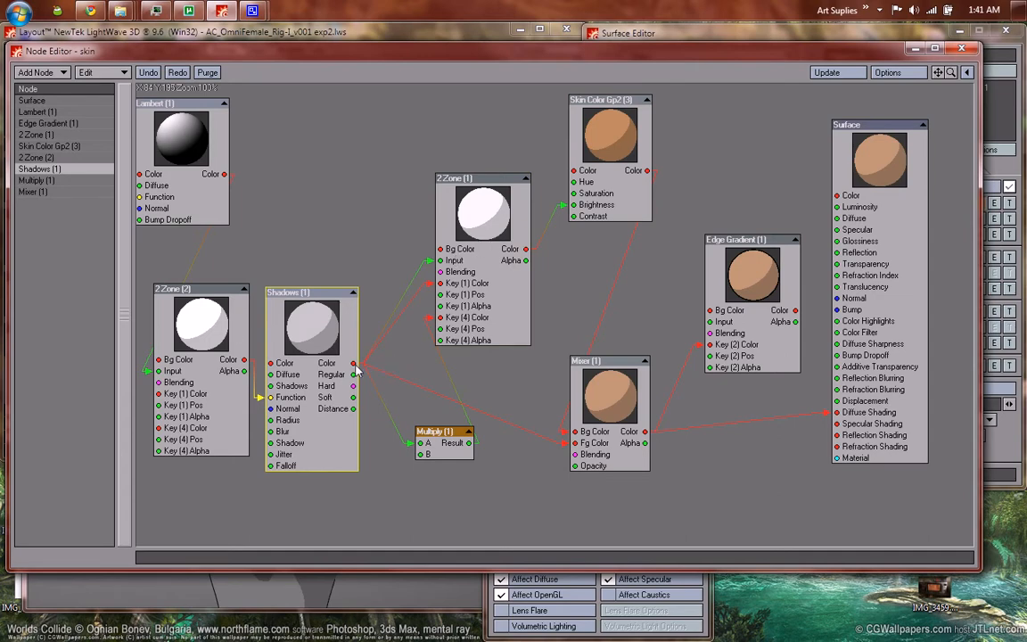
Examine the gradient settings of the 2 Zone (1) node and the input values of the Multiply (1) node.
double_click(477, 223)
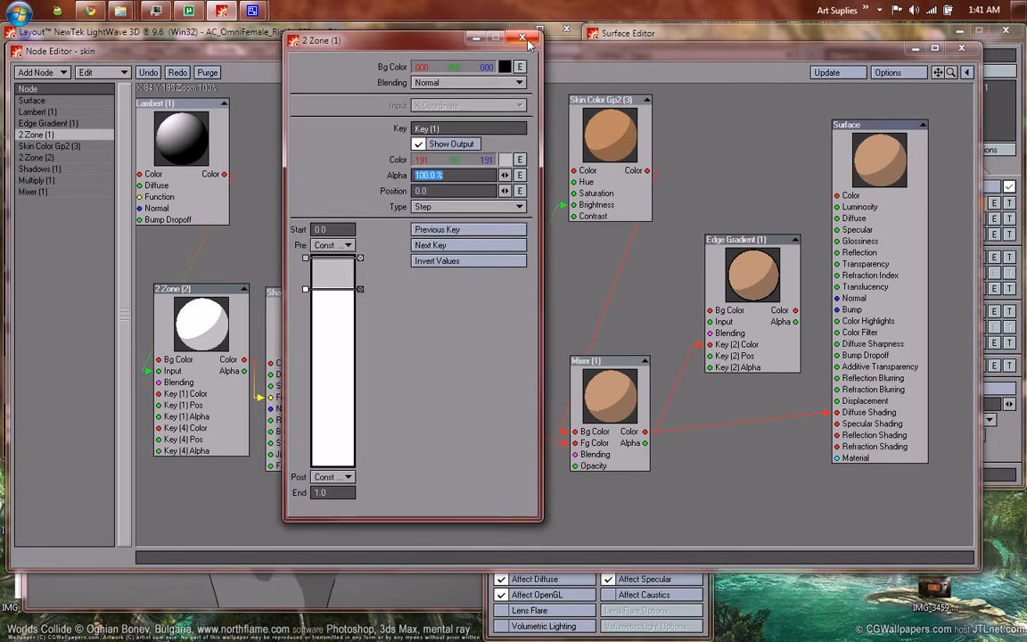
left_click(522, 37)
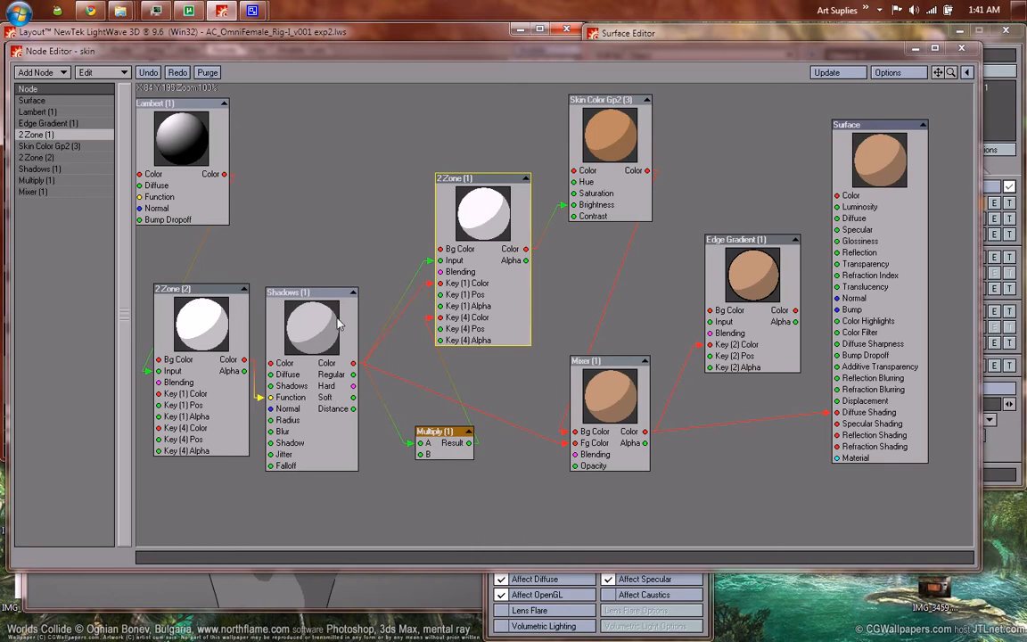
double_click(437, 451)
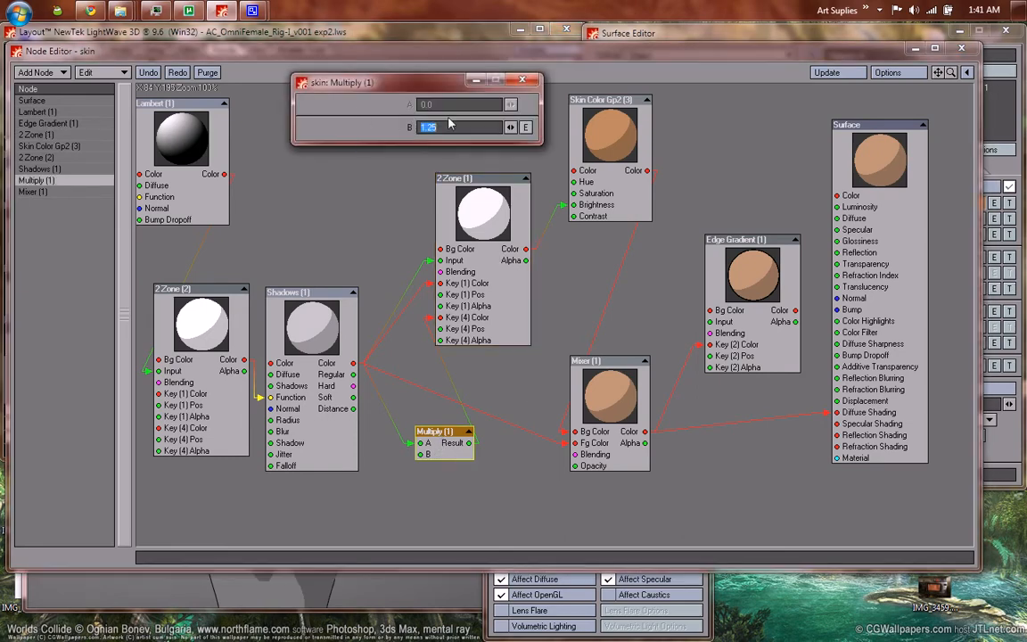
left_click(524, 81)
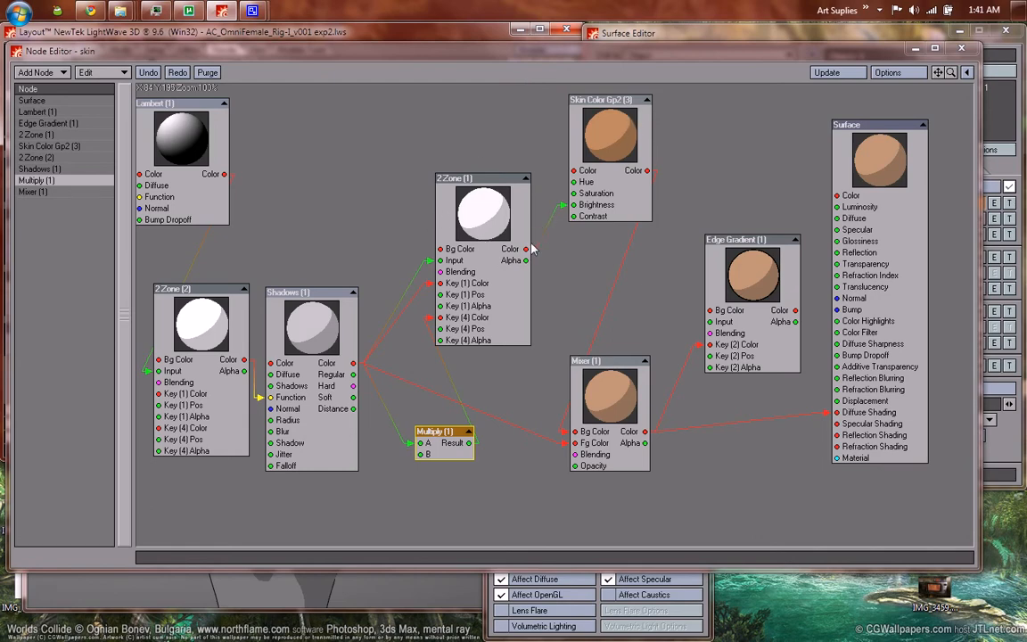
Nudge the Skin Color Gp2 (3) node down, and shift the Mixer (1) node aside and back beneath it to trace their connections.
left_click_drag(611, 144, 609, 156)
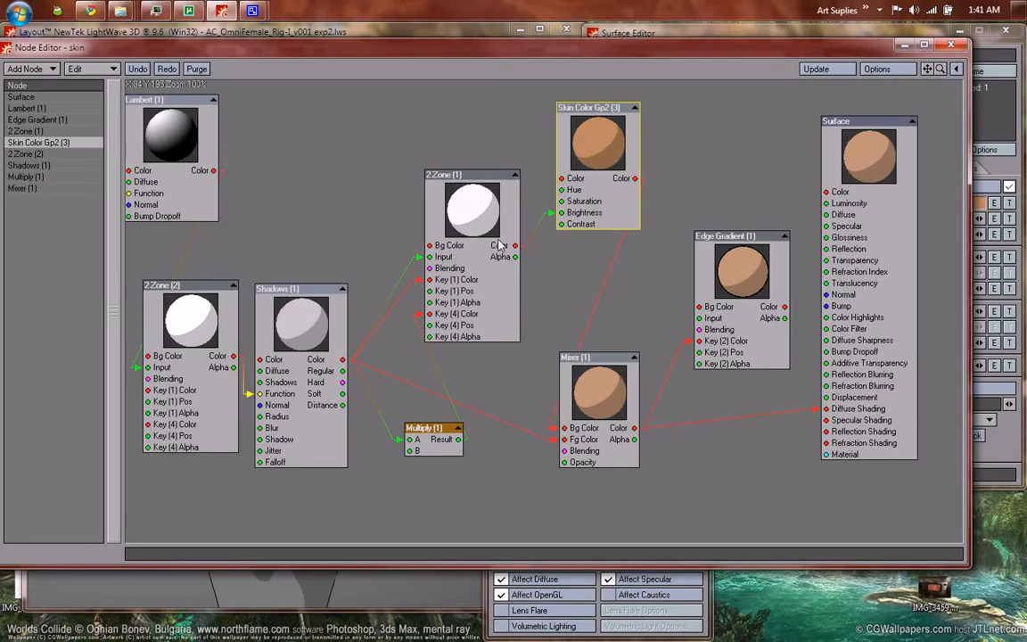
left_click_drag(586, 357, 626, 349)
left_click(305, 332)
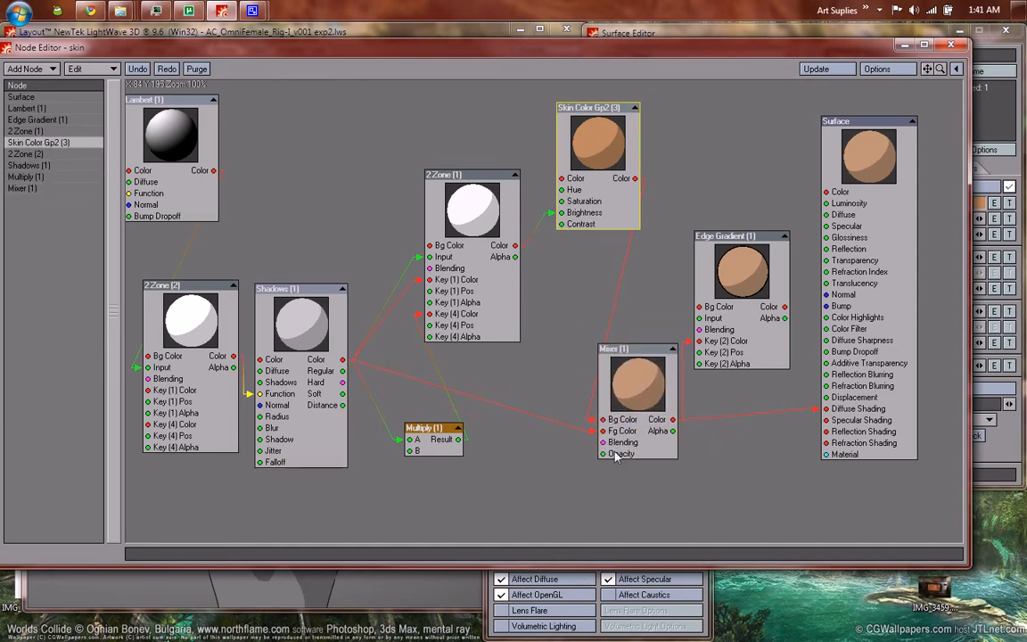
left_click(639, 389)
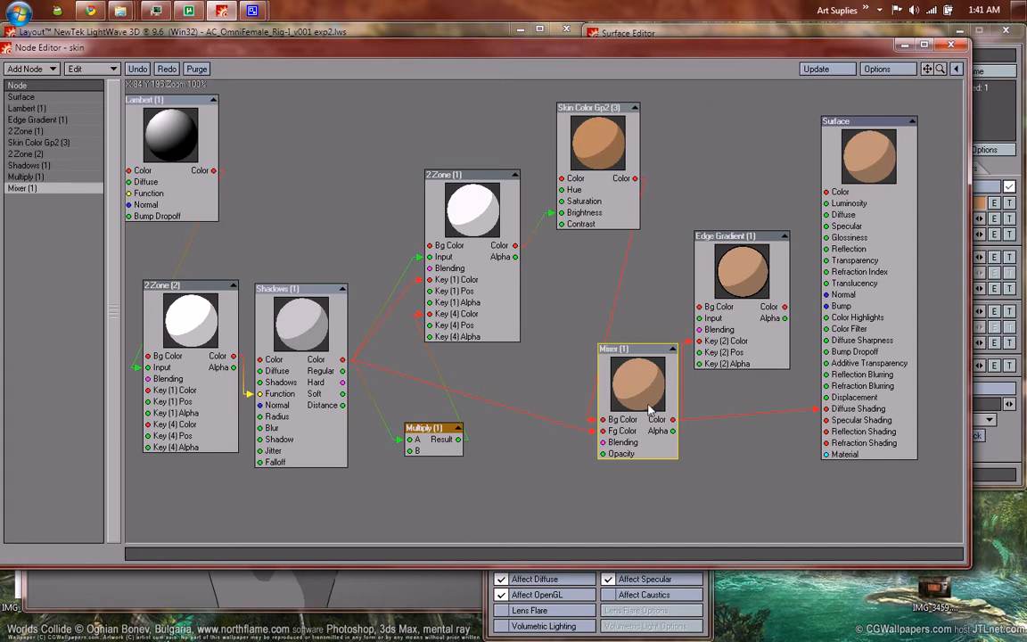
left_click_drag(646, 398, 605, 398)
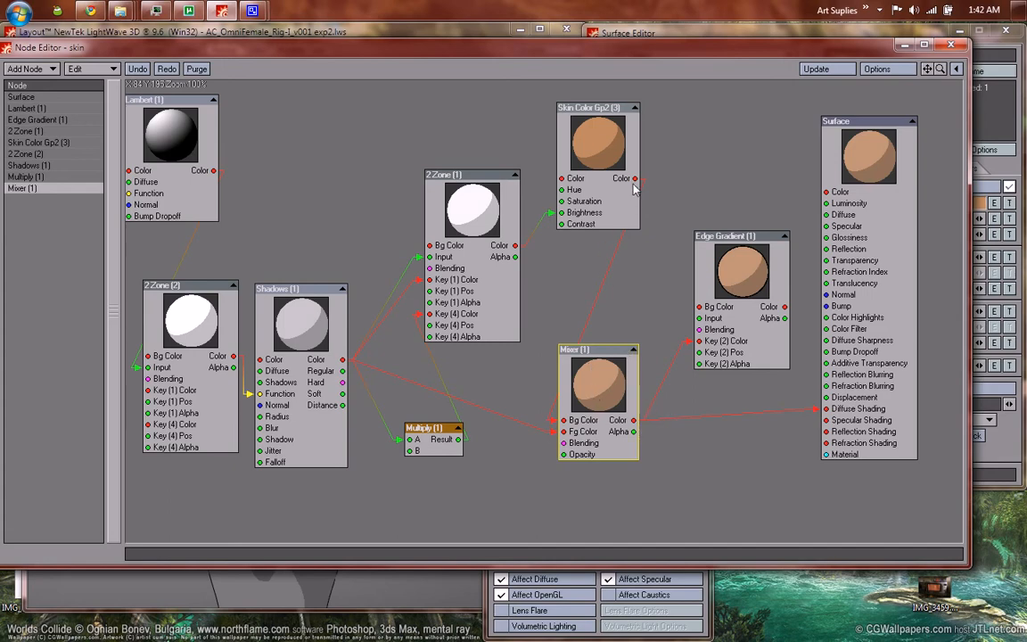
mouse_move(635, 178)
left_mouse_down()
mouse_move(664, 499)
mouse_move(841, 374)
mouse_move(631, 380)
mouse_move(573, 229)
mouse_move(673, 150)
mouse_move(678, 165)
left_mouse_up()
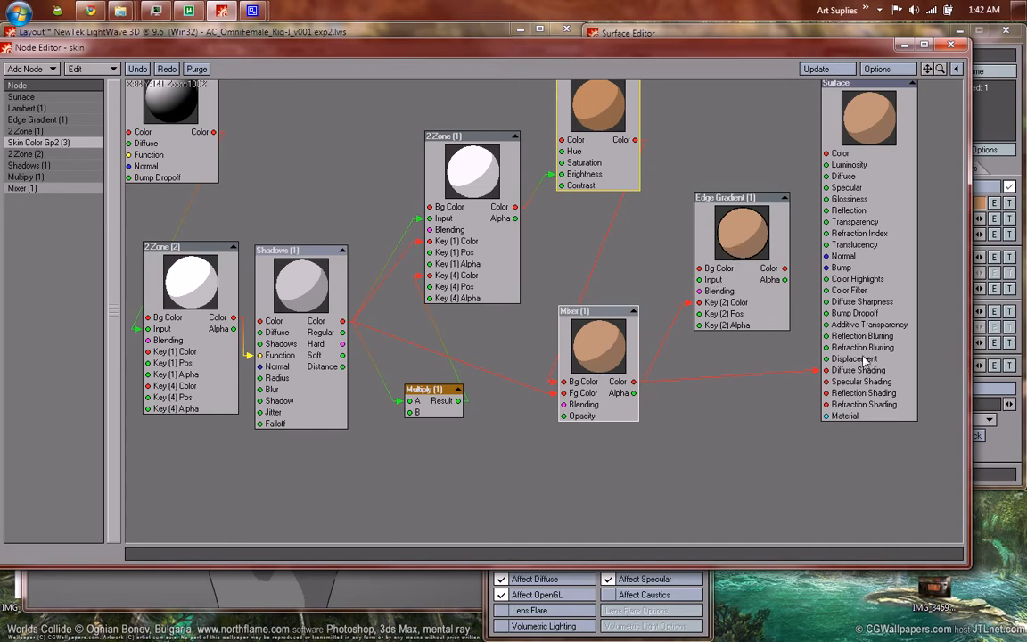
Nudge the Edge Gradient (1) node away from the Surface node and examine its gradient settings.
left_click_drag(705, 248, 695, 250)
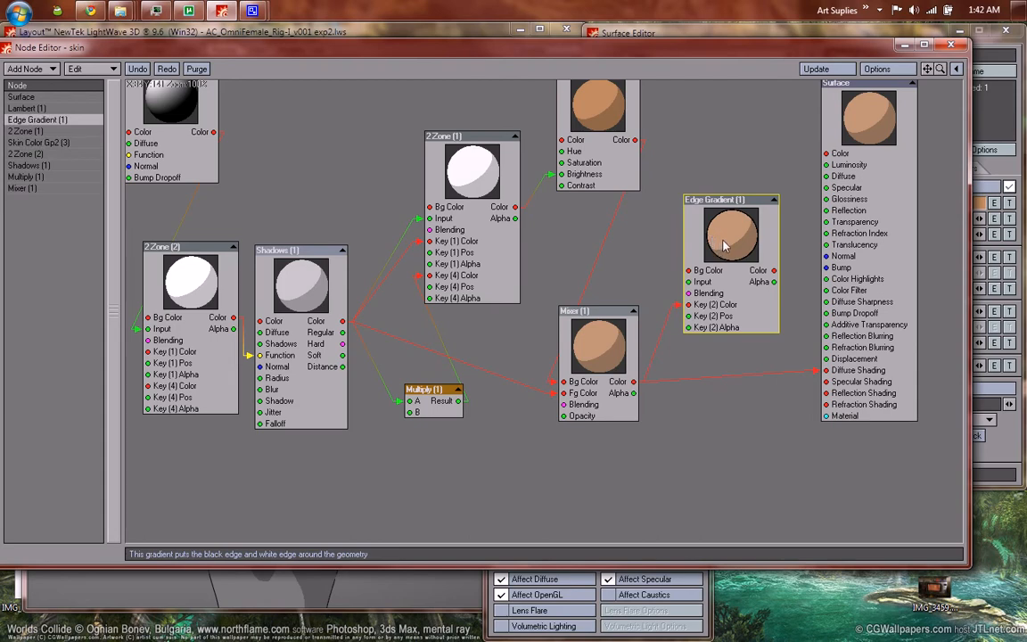
double_click(724, 246)
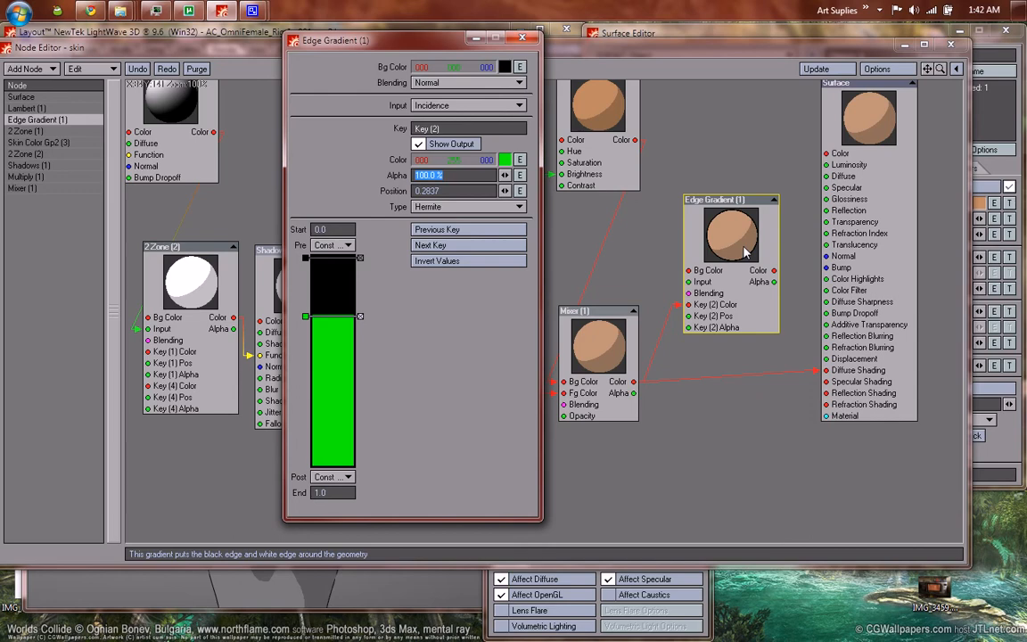
left_click(521, 38)
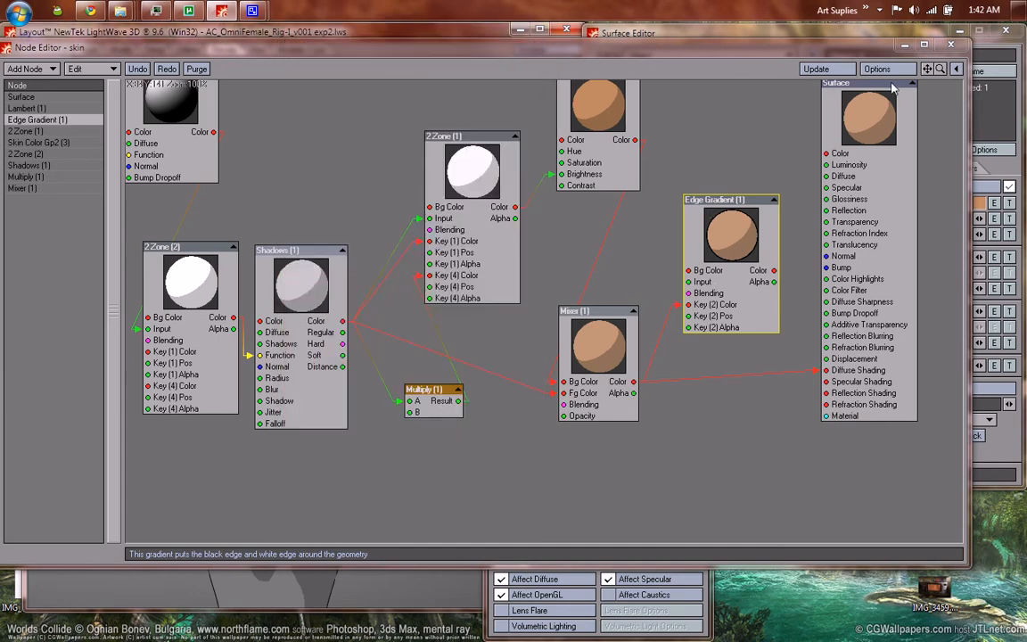
Close the skin node network, move the light properties clear of the render preview, and render the current frame.
left_click_drag(927, 69, 502, 309)
left_click(953, 44)
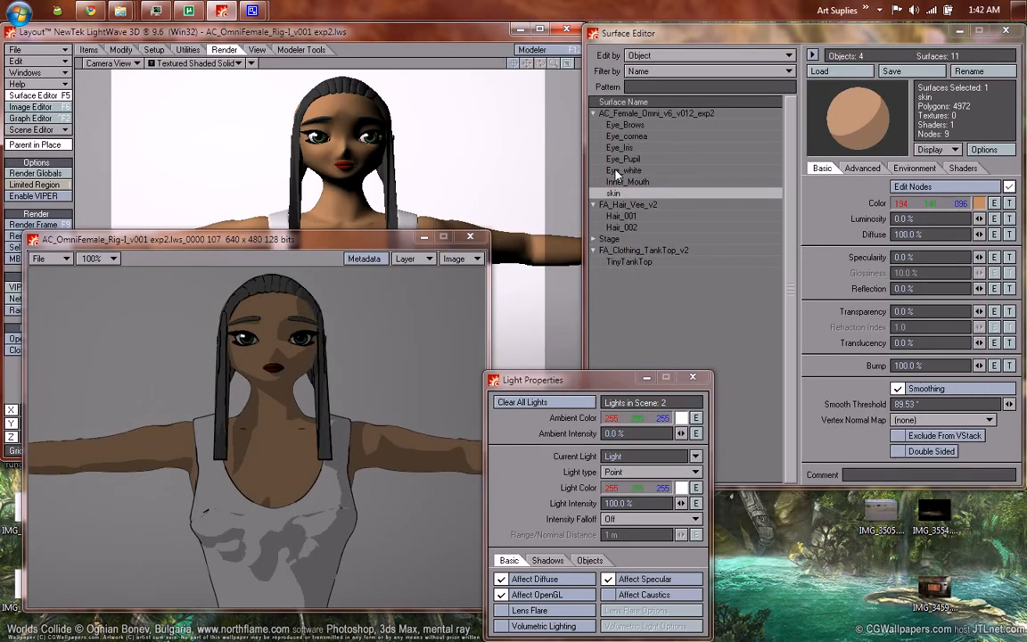
left_click_drag(577, 383, 601, 360)
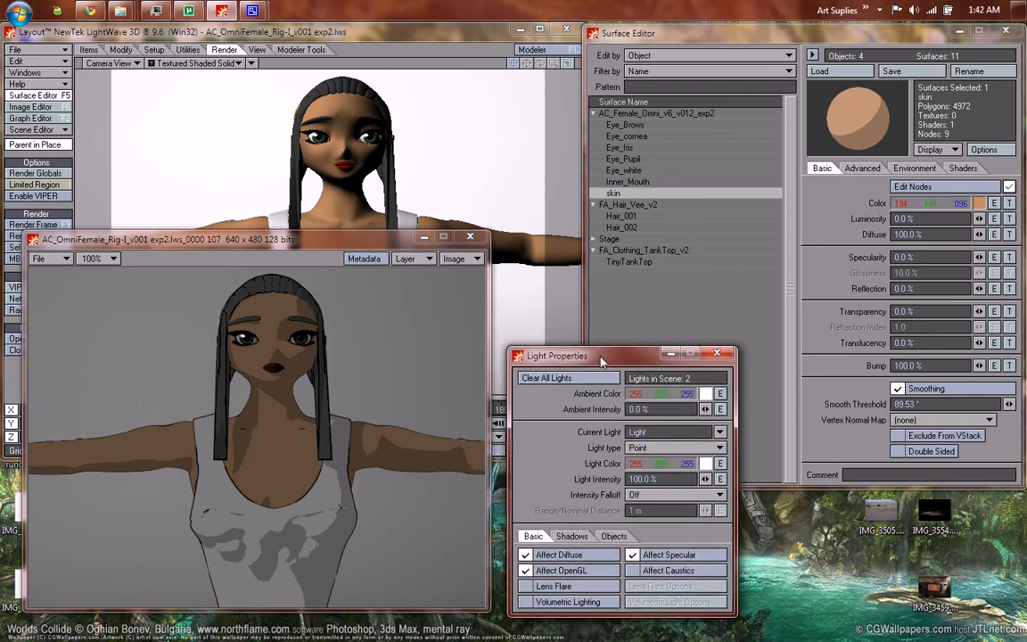
key("F9")
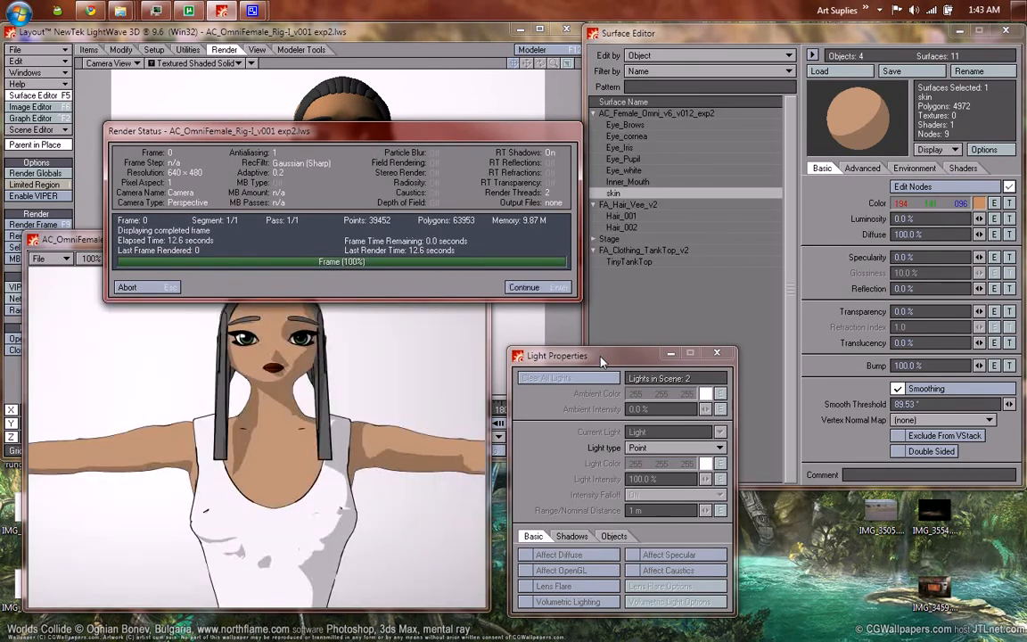
key("Return")
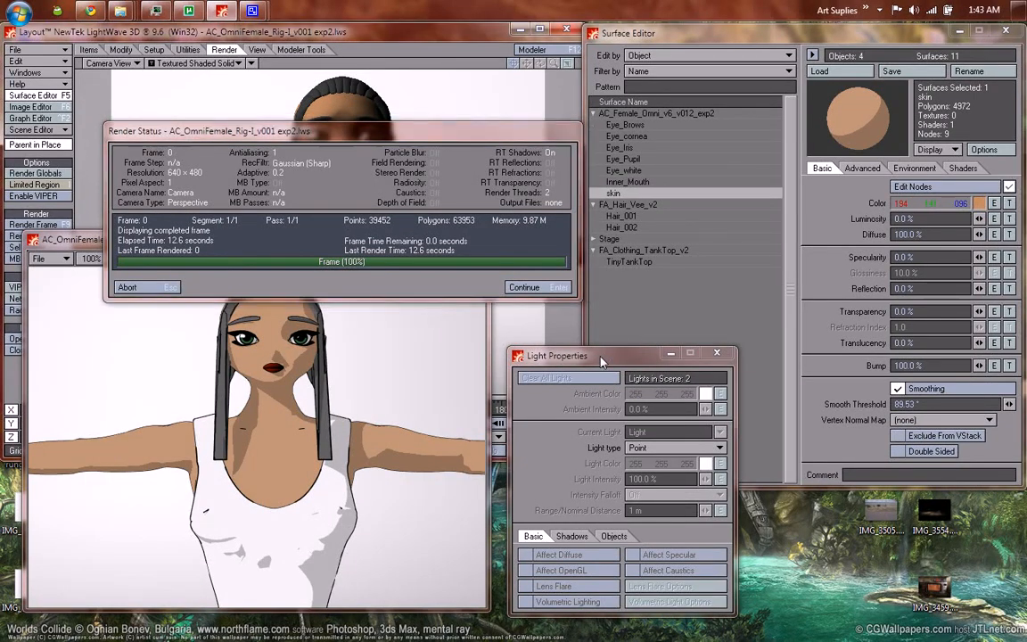